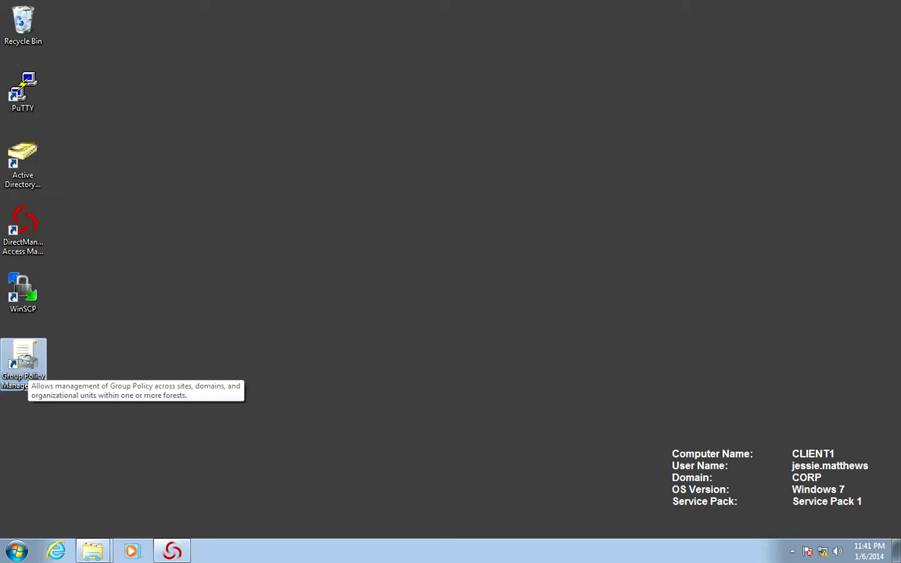
Launch Group Policy Management as a different user, entering another domain account's user name and password
right_click(27, 367)
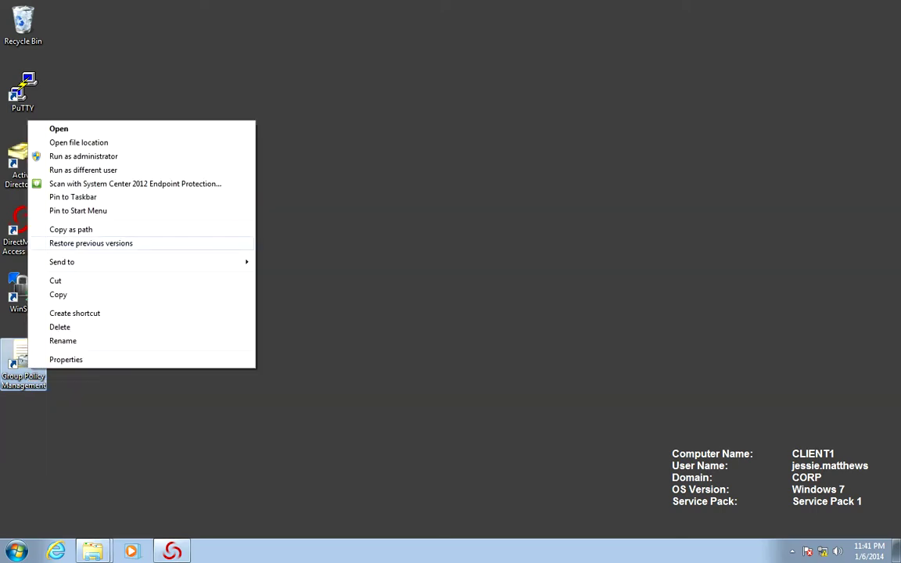
click(83, 170)
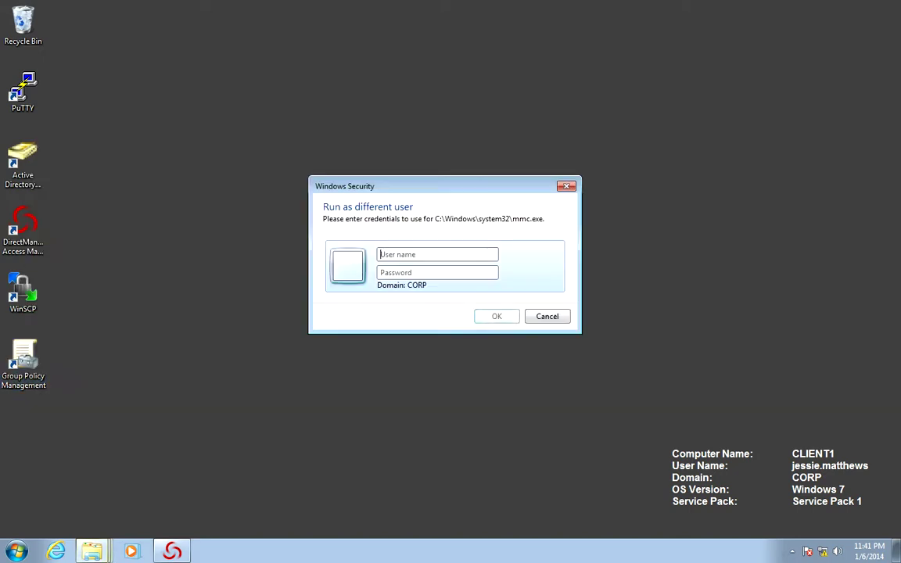
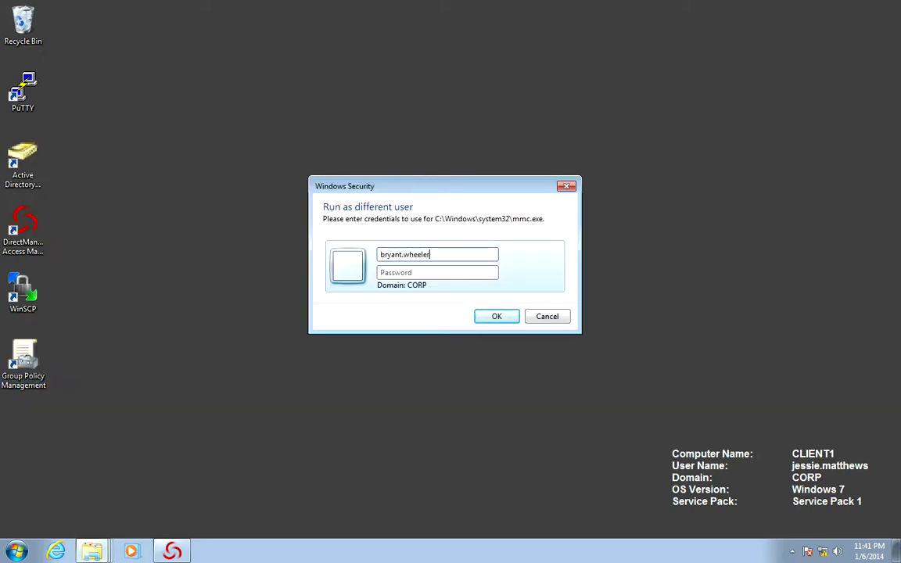
key(Tab)
text(•••••••••)
key(Return)
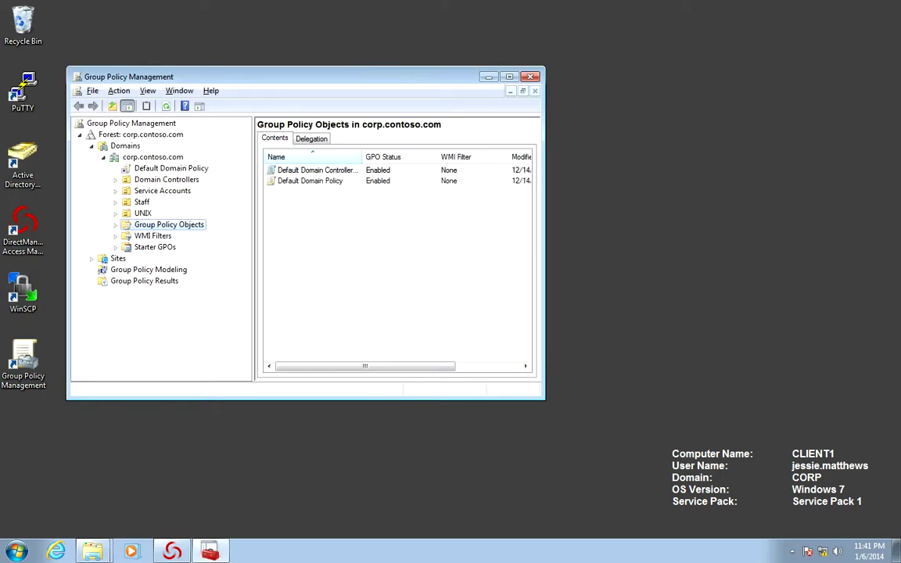
Create a new GPO named 'UNIX Settings' linked to the Servers OU under UNIX
click(115, 212)
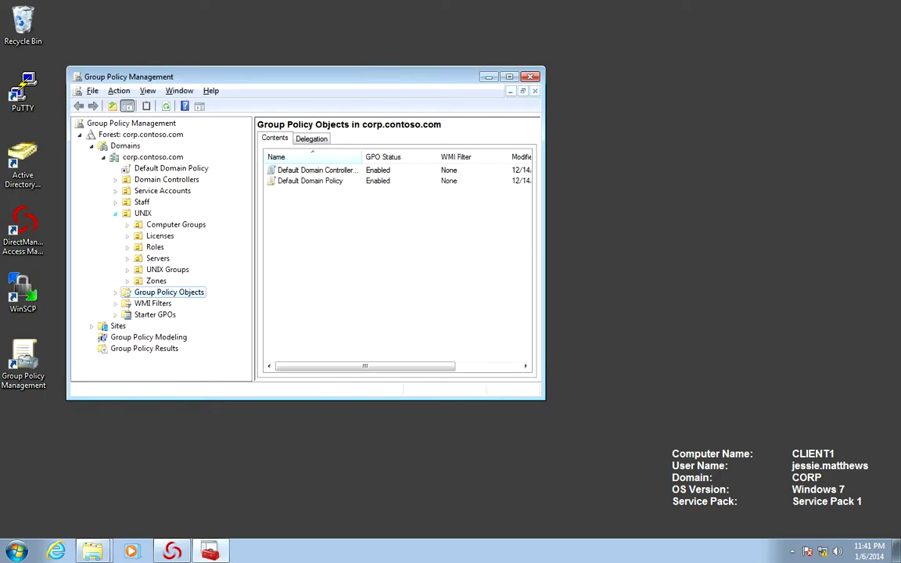
click(157, 258)
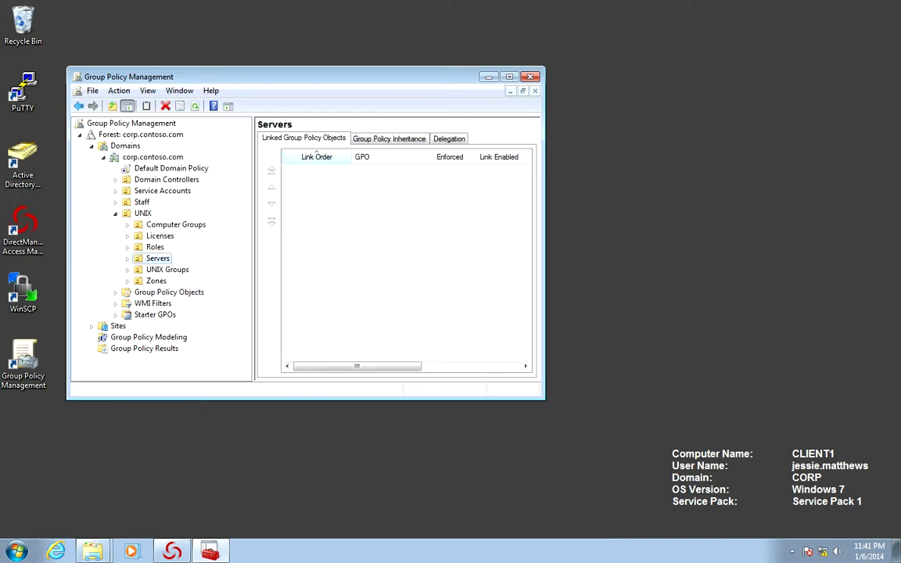
right_click(167, 259)
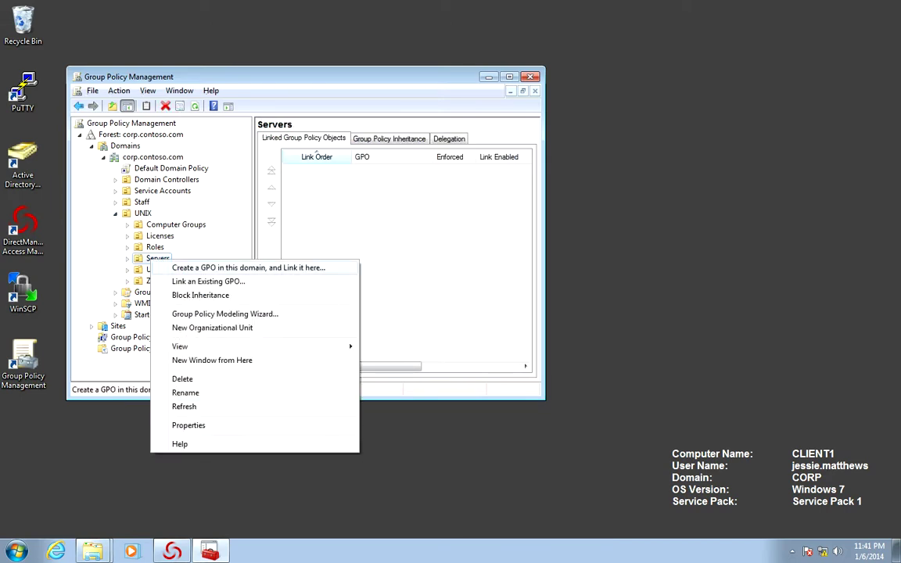
click(222, 267)
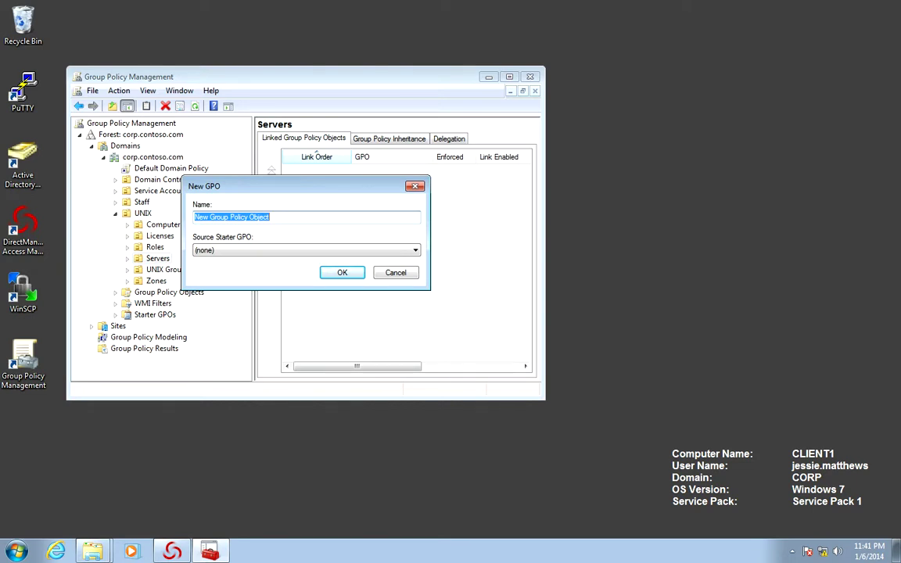
text(UN)
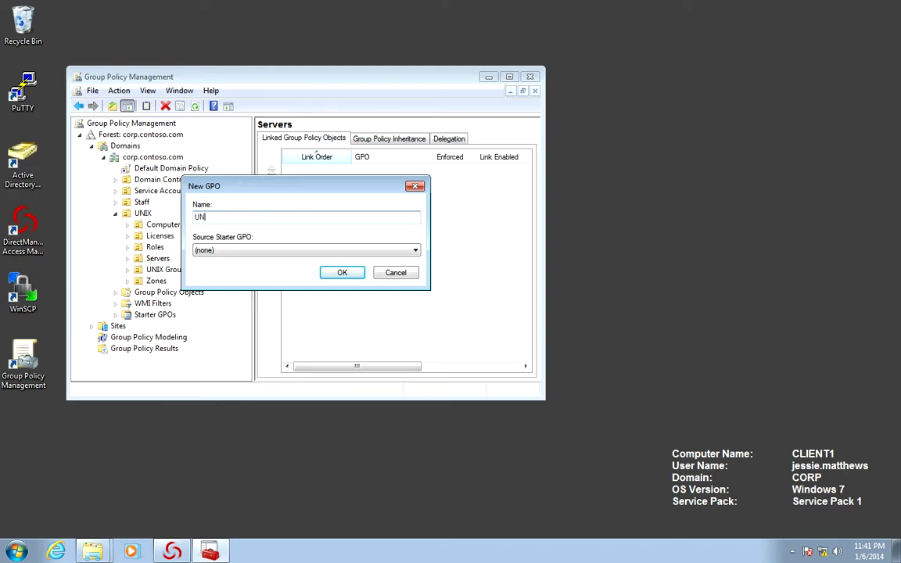
text(IX Settings)
key(Return)
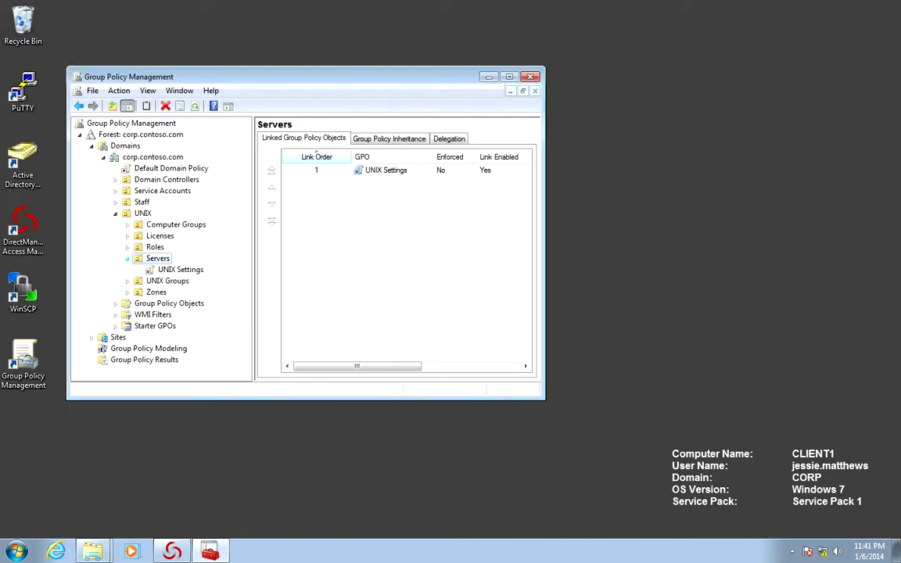
Select the UNIX Settings GPO and view its Delegation permissions
click(168, 269)
key(Return)
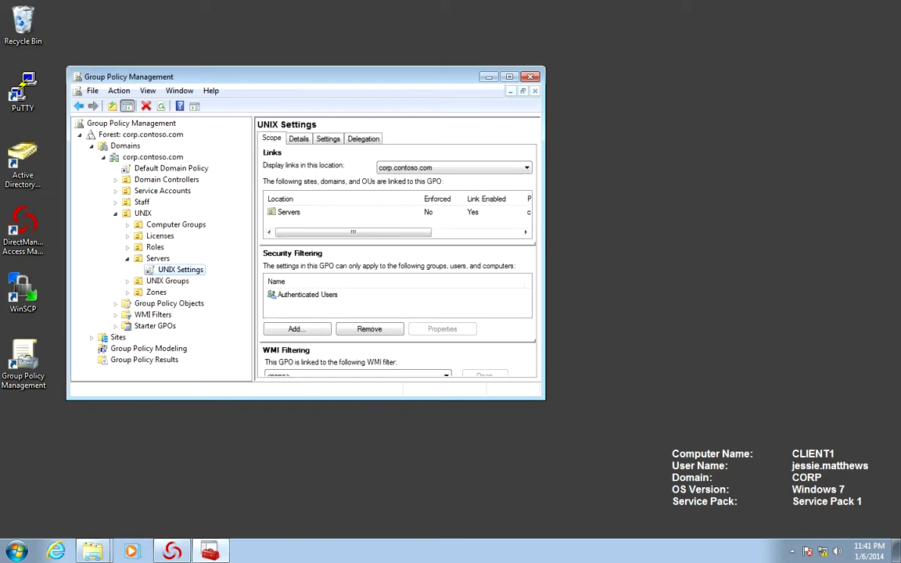
right_click(173, 269)
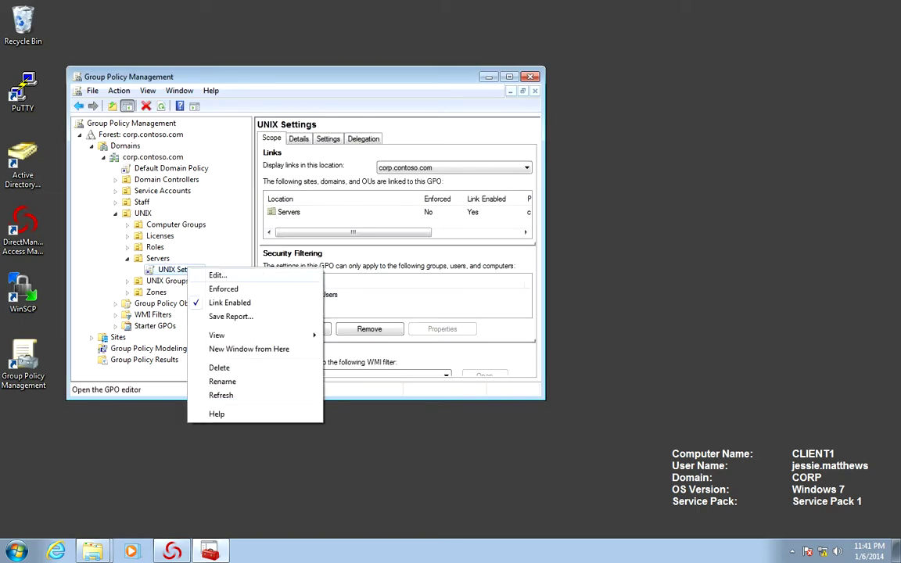
click(205, 275)
click(363, 138)
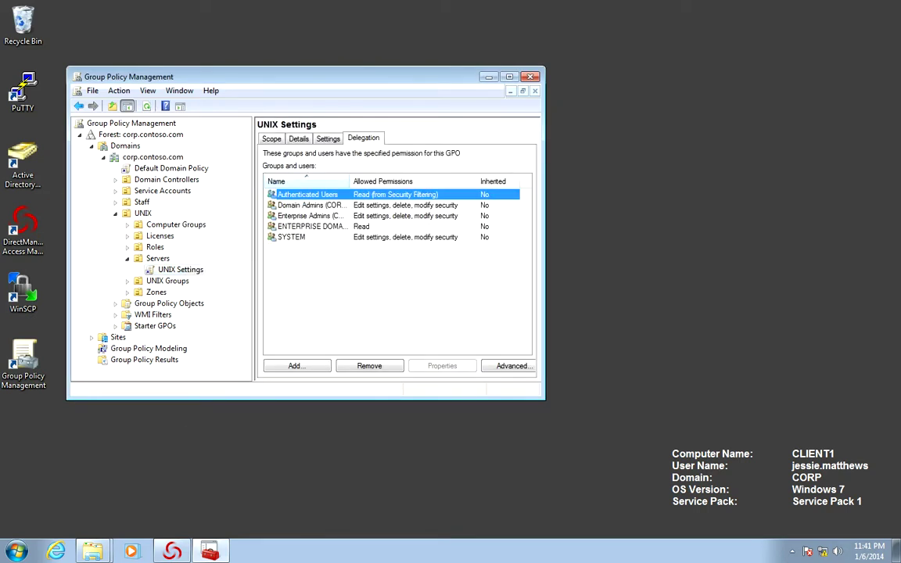
Add a domain user with Edit settings, delete, modify security permission, then close the console
click(294, 365)
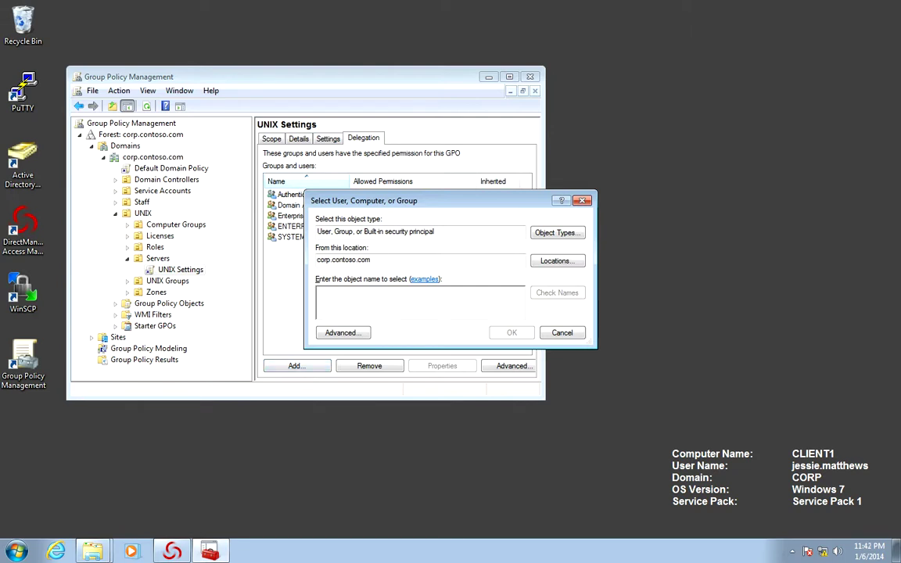
text(lessie)
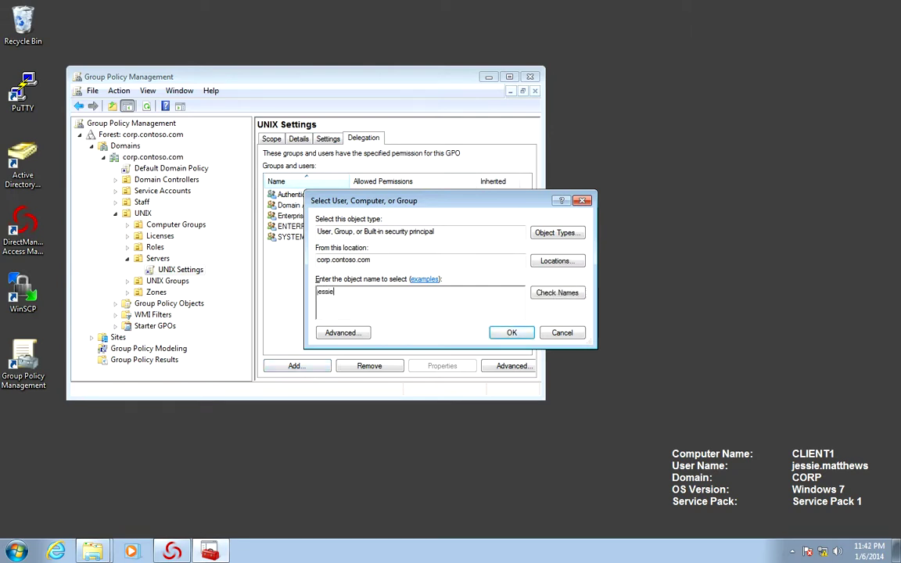
key(Return)
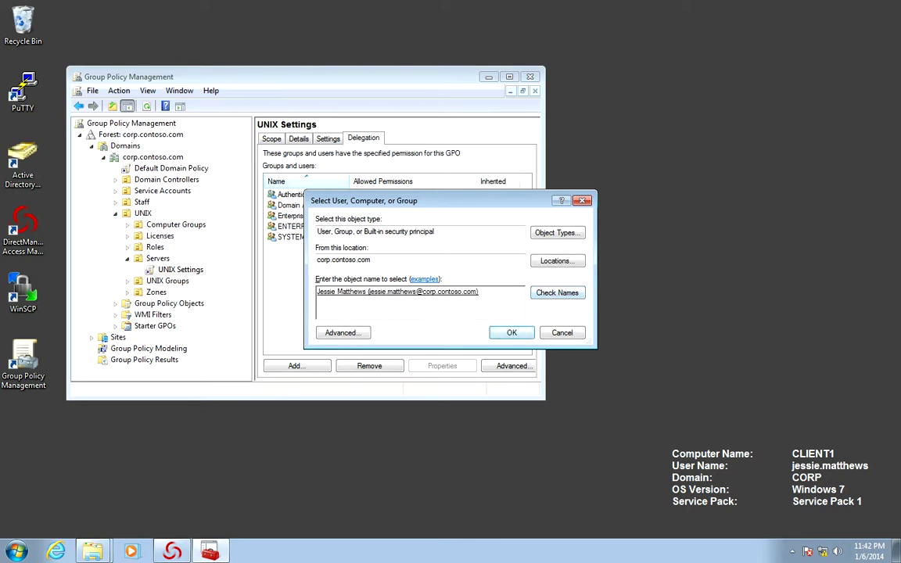
key(alt+Down)
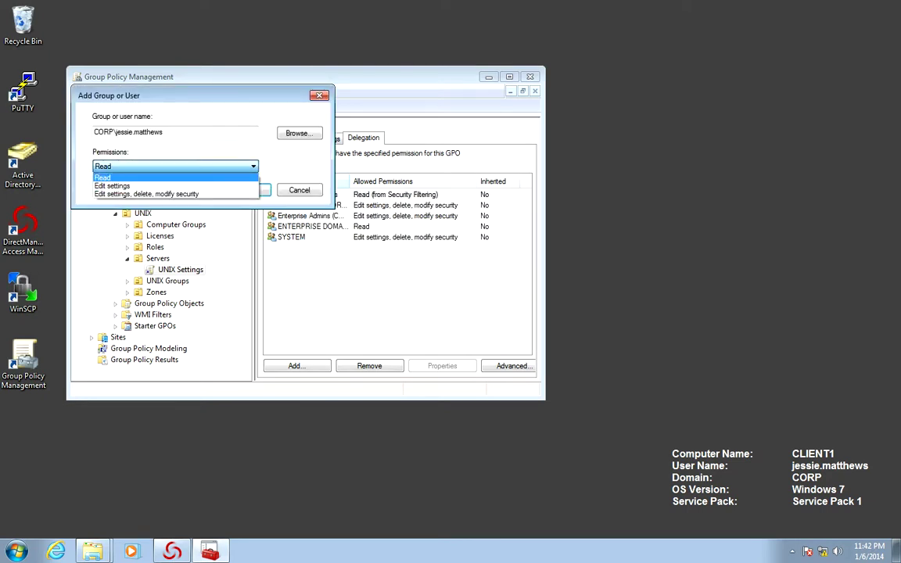
key(Down)
key(Down)
key(Return)
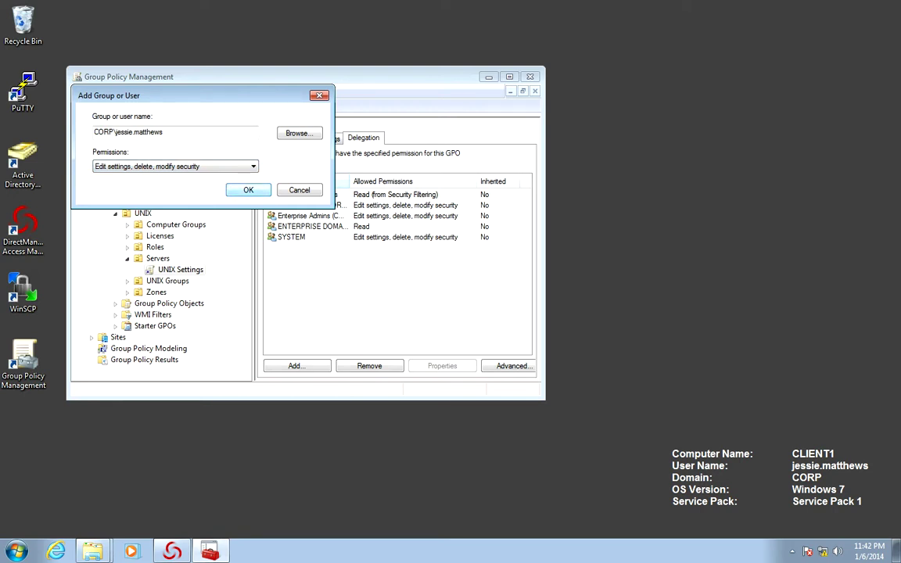
key(Return)
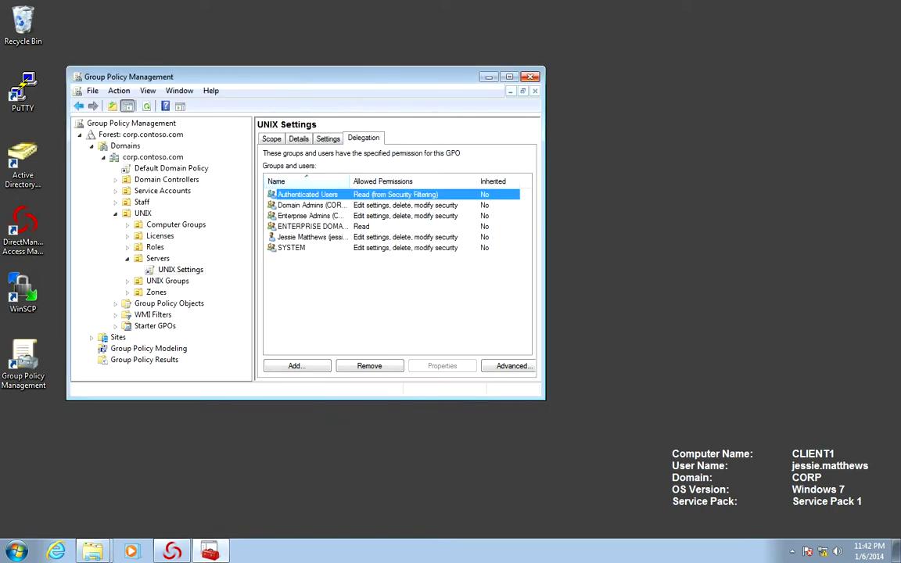
key(alt+F4)
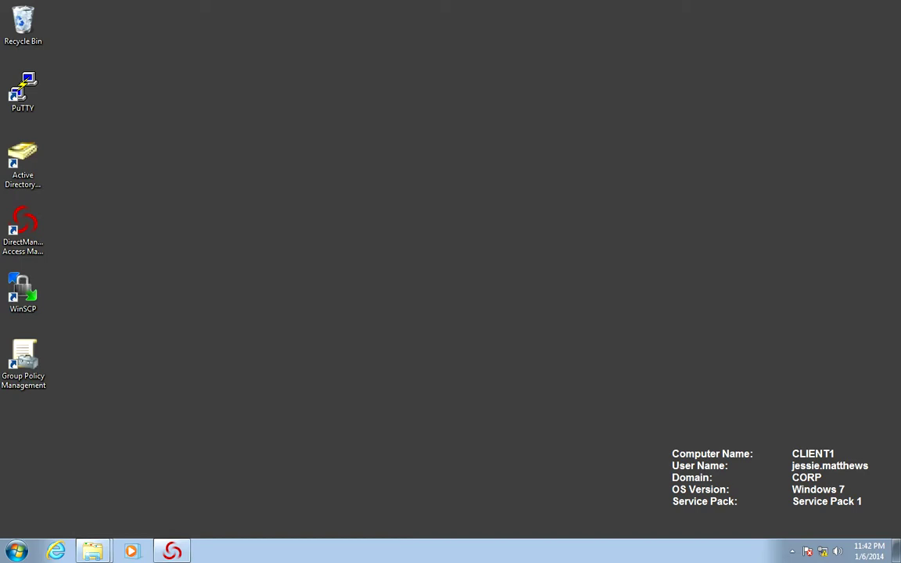
Relaunch Group Policy Management from its desktop shortcut
click(24, 364)
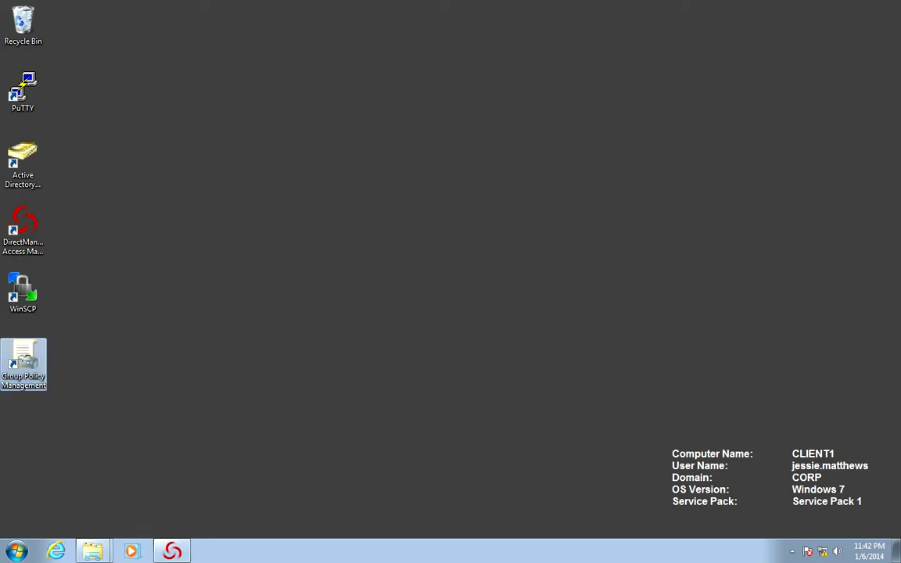
key(F2)
key(Escape)
key(Return)
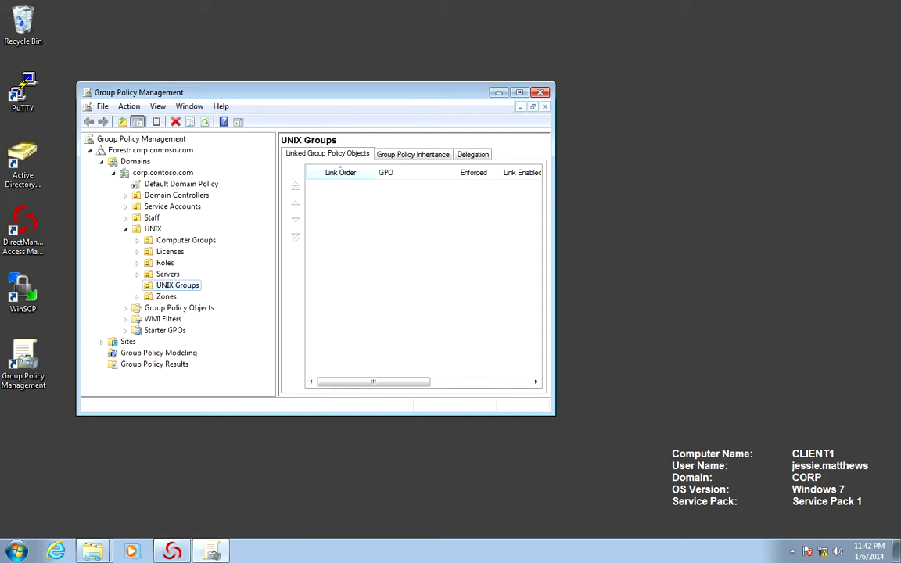
Expand Servers and select the linked UNIX Settings GPO, dismissing the link notice
click(165, 296)
click(177, 284)
click(137, 274)
click(190, 284)
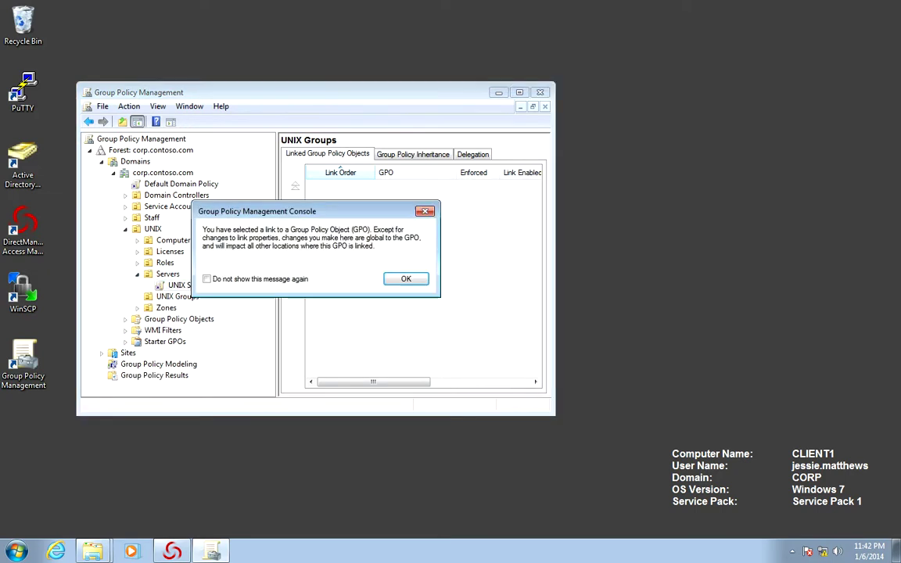
click(408, 279)
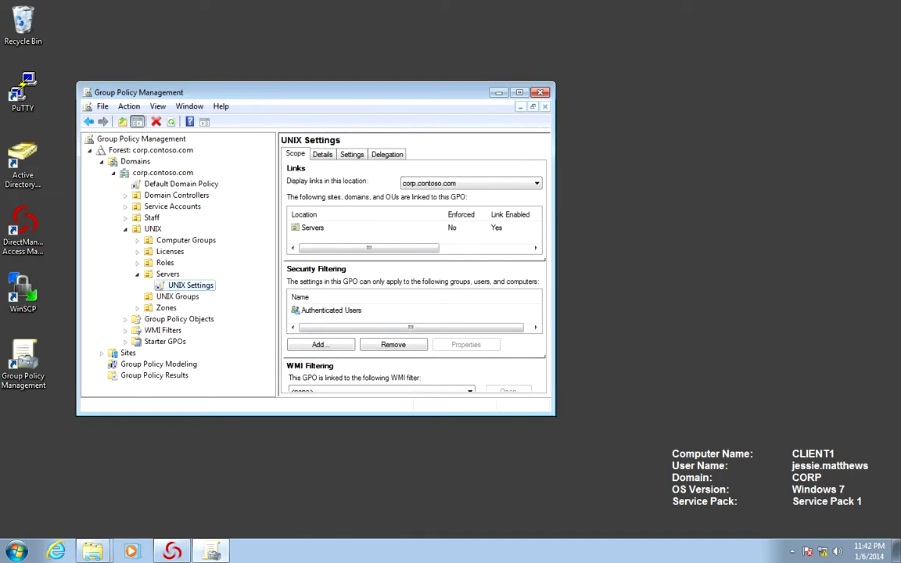
Edit the UNIX Settings GPO, widen the tree, and expand Policies and Centrify Settings
right_click(197, 285)
key(Return)
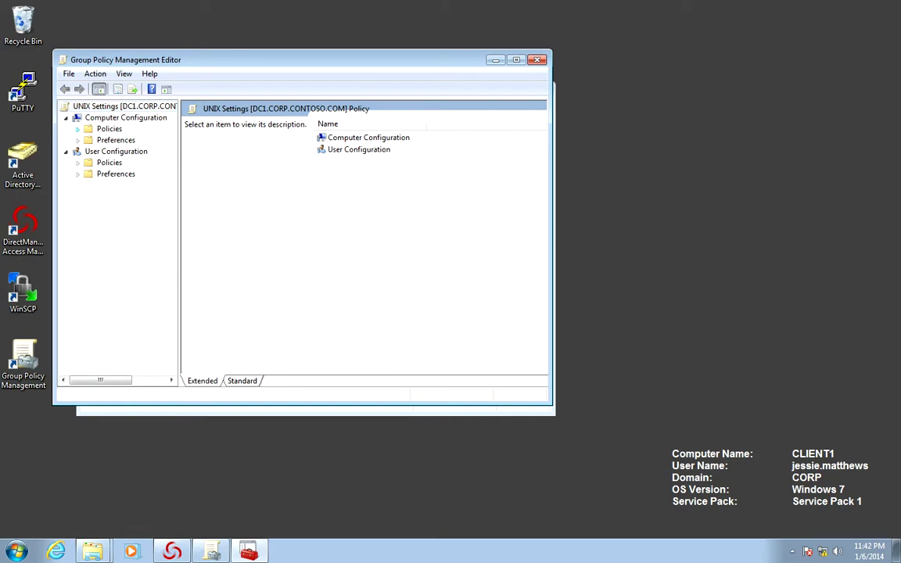
click(77, 128)
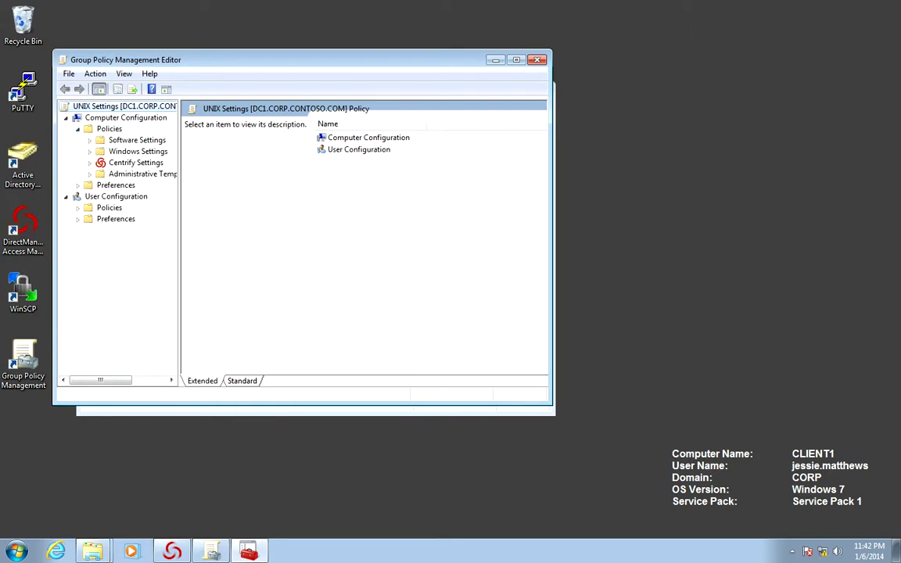
drag(179, 235, 248, 234)
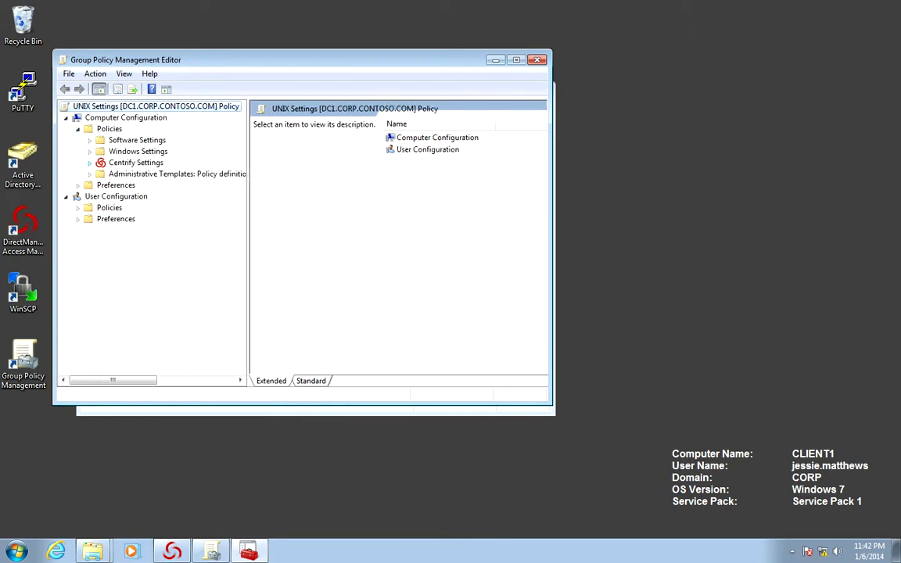
click(89, 163)
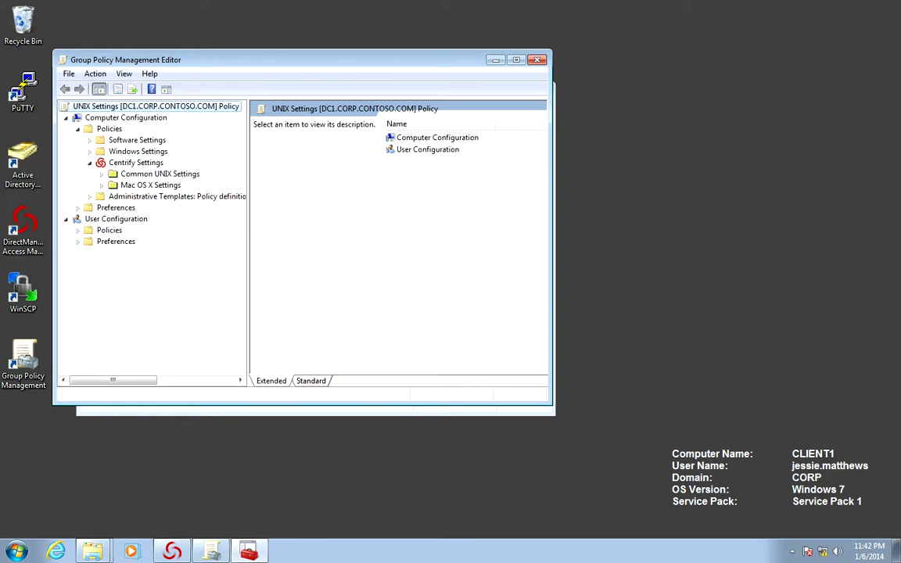
Open Add/Remove Templates for Centrify Settings and add the centrify_linux_settings template
right_click(155, 164)
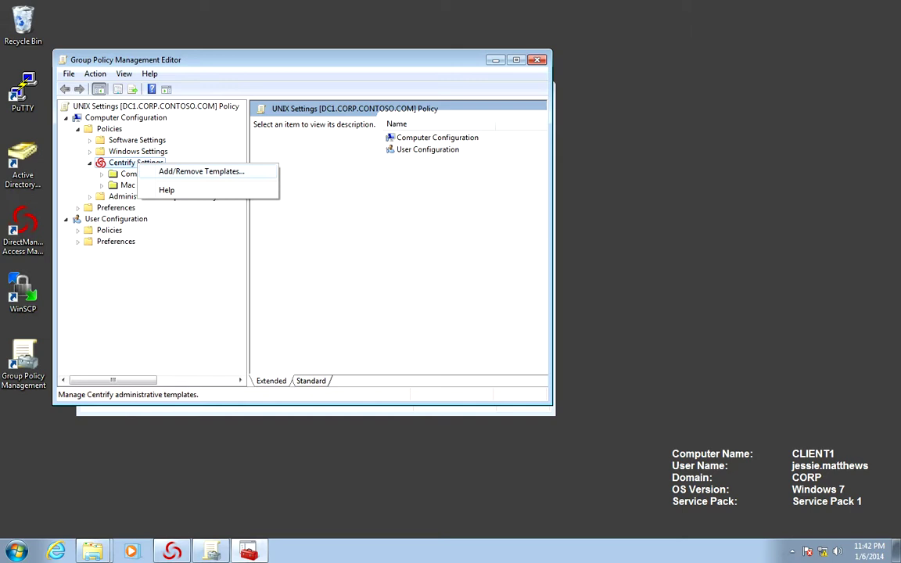
click(201, 171)
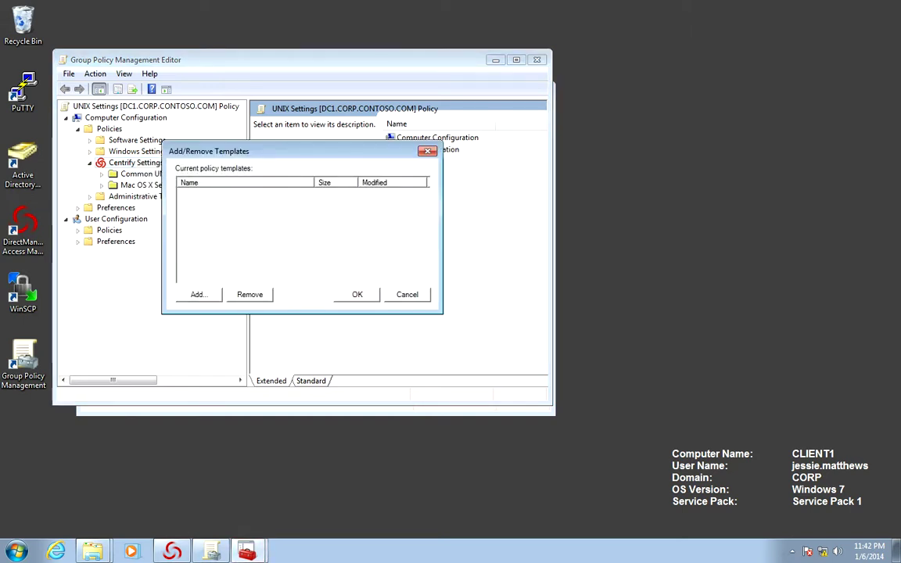
click(197, 294)
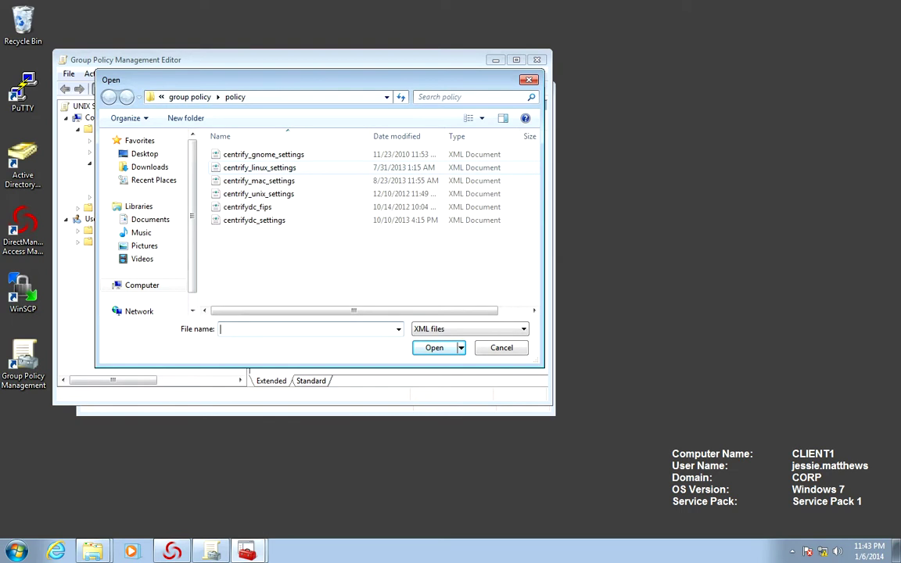
click(258, 168)
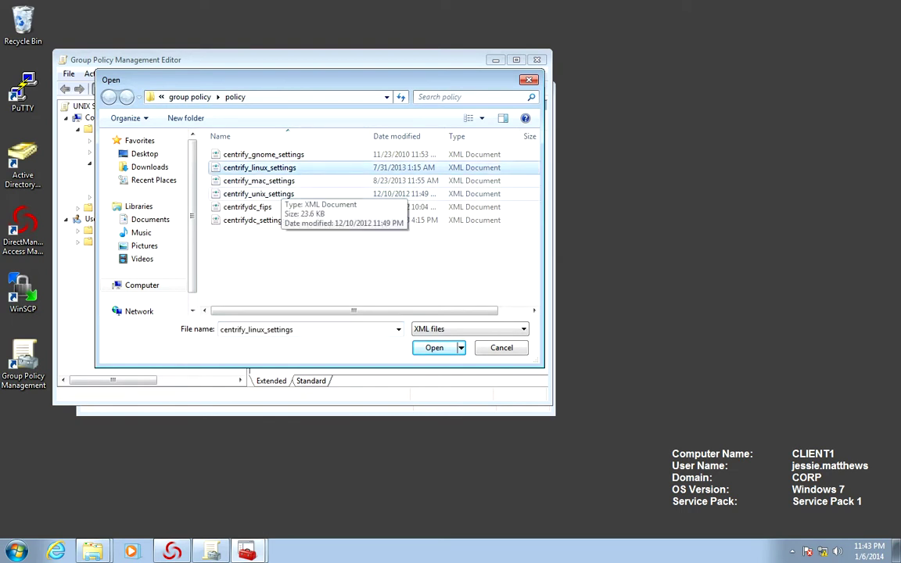
right_click(280, 195)
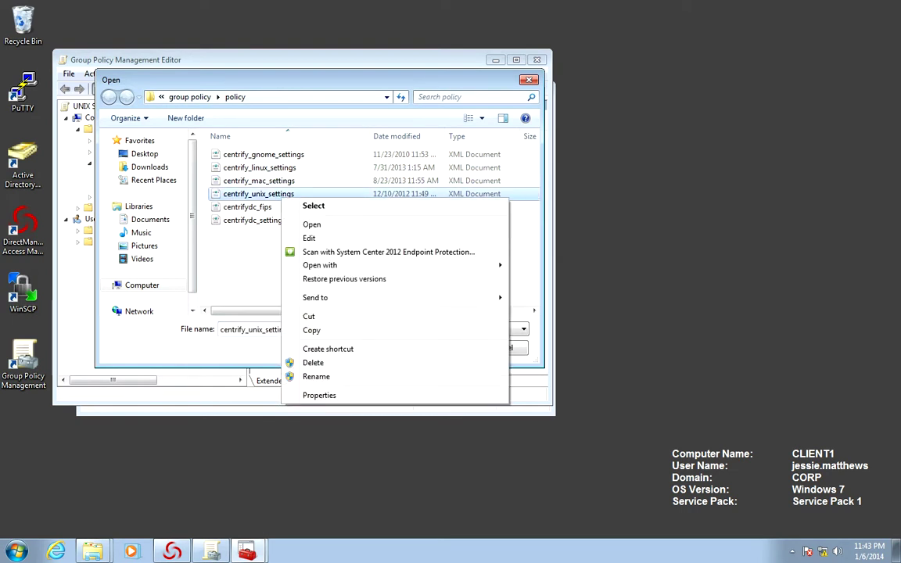
key(Escape)
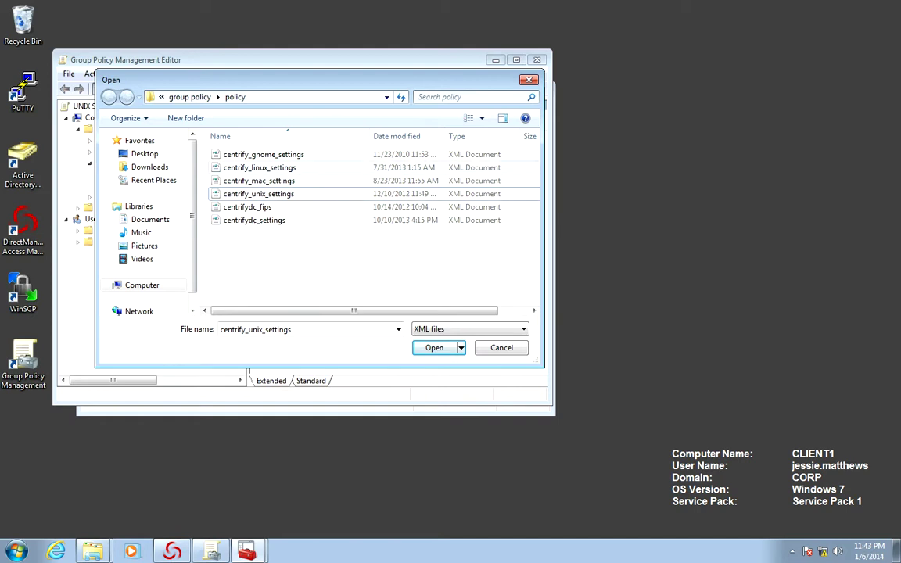
key(Escape)
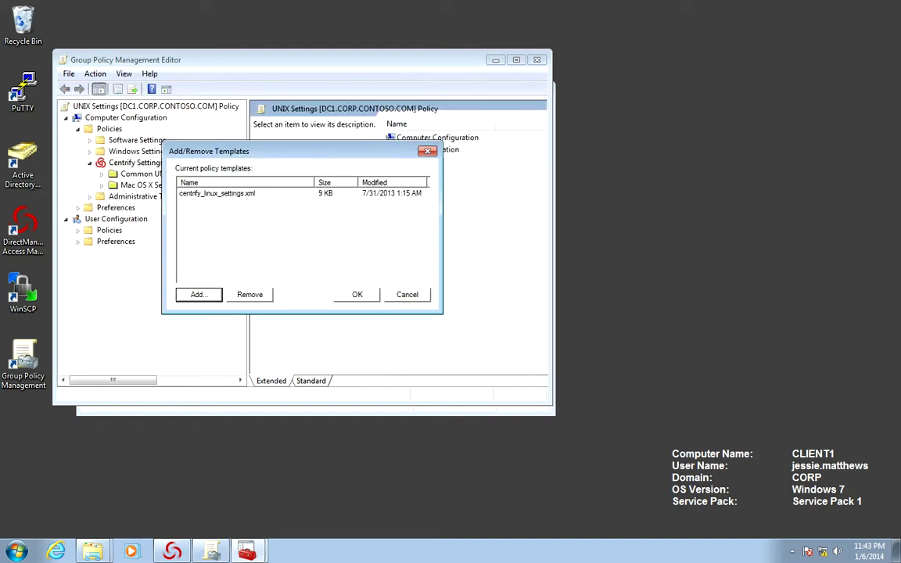
Add the centrify_unix_settings and centrifydc_settings templates and load them into Centrify Settings
key(Return)
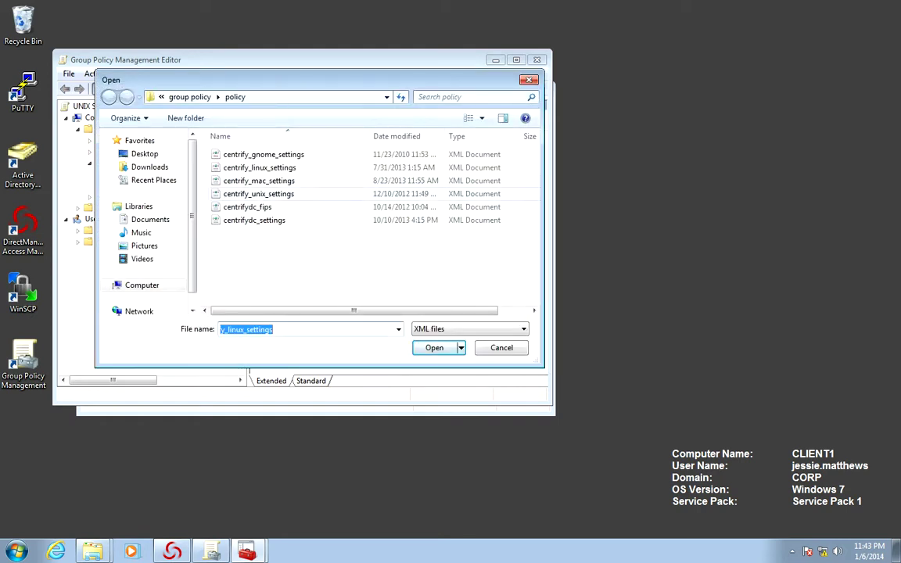
key(Return)
key(Return)
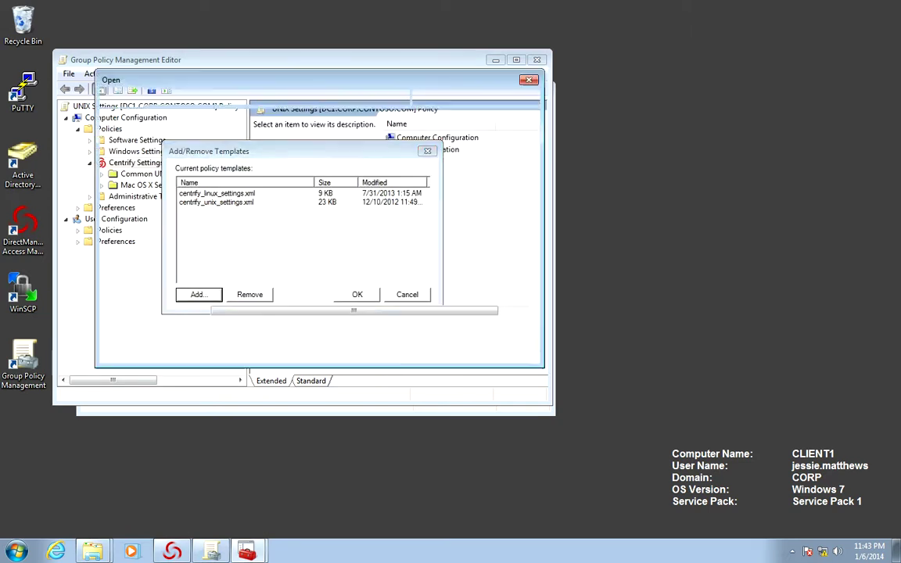
click(254, 219)
key(Return)
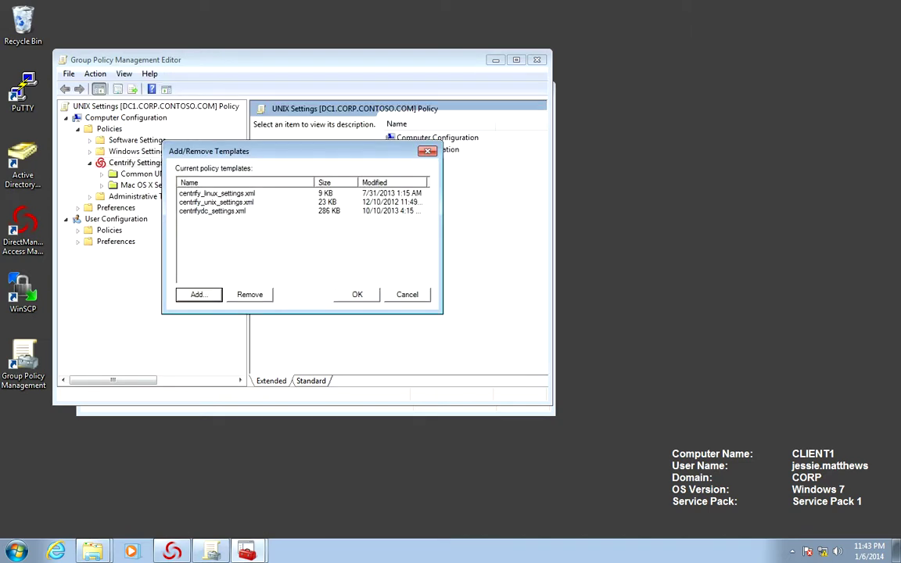
key(Tab)
key(Return)
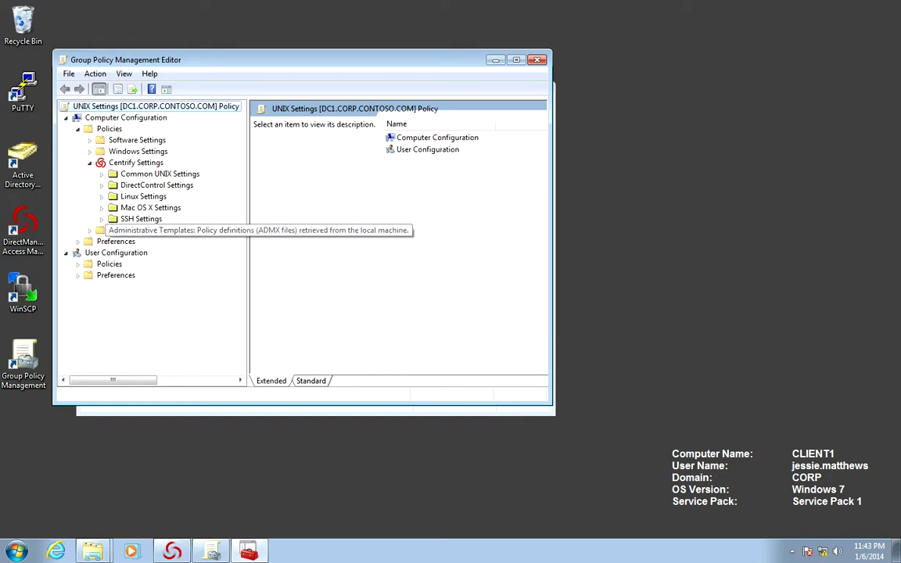
click(102, 207)
Maximize the editor, expand DirectControl Settings and list its Password Prompts policies
click(101, 207)
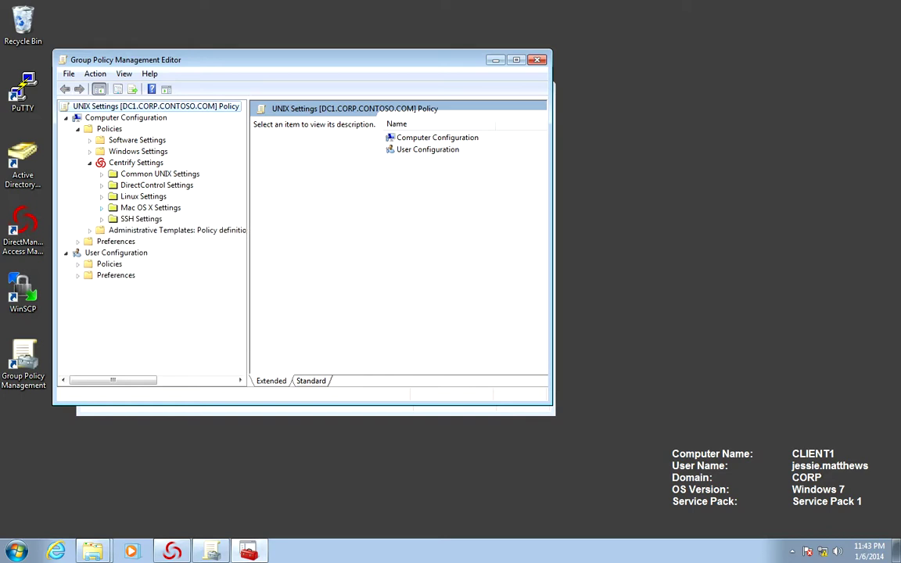
key(super+Up)
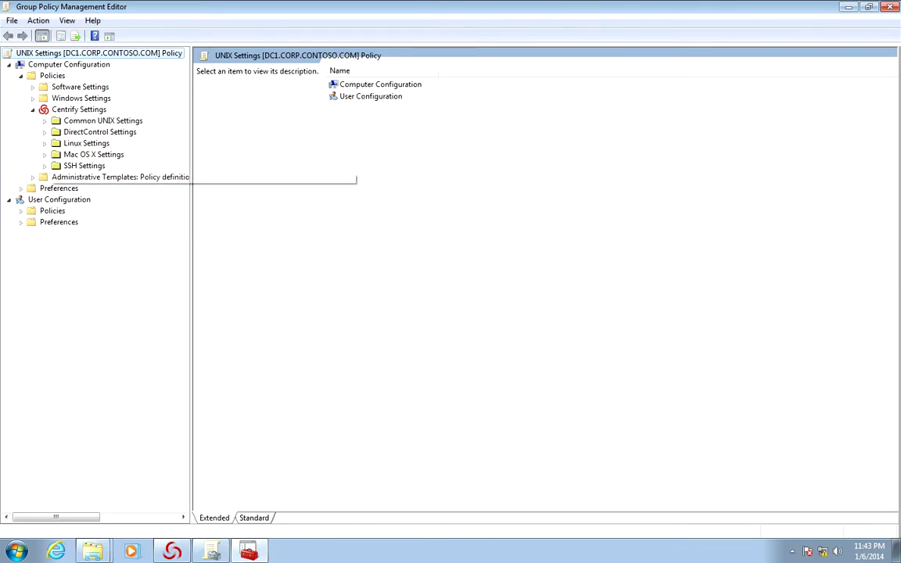
drag(190, 177, 275, 176)
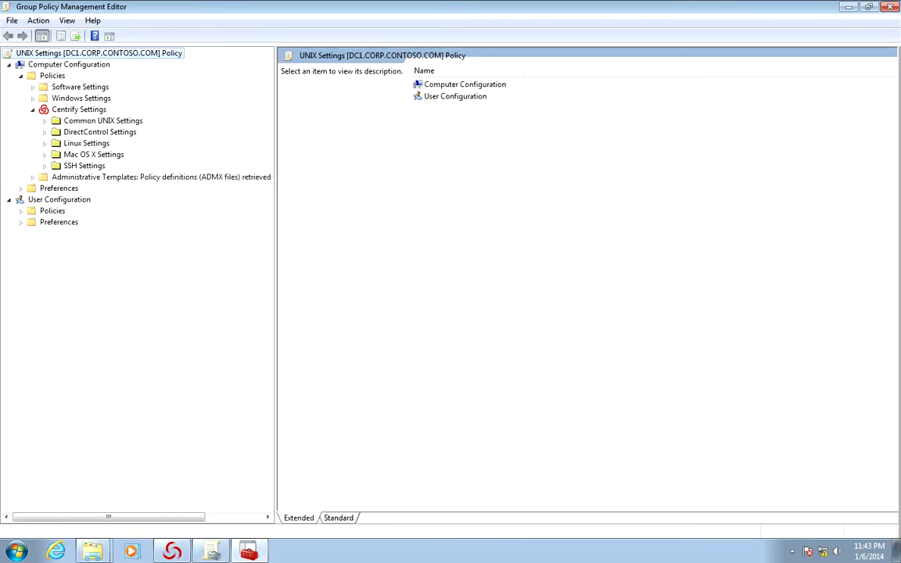
click(45, 132)
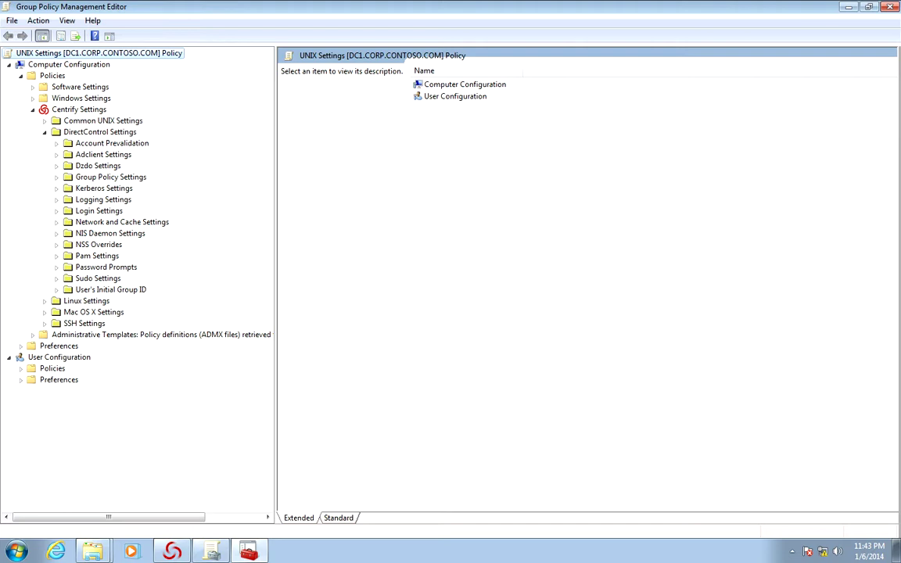
click(106, 266)
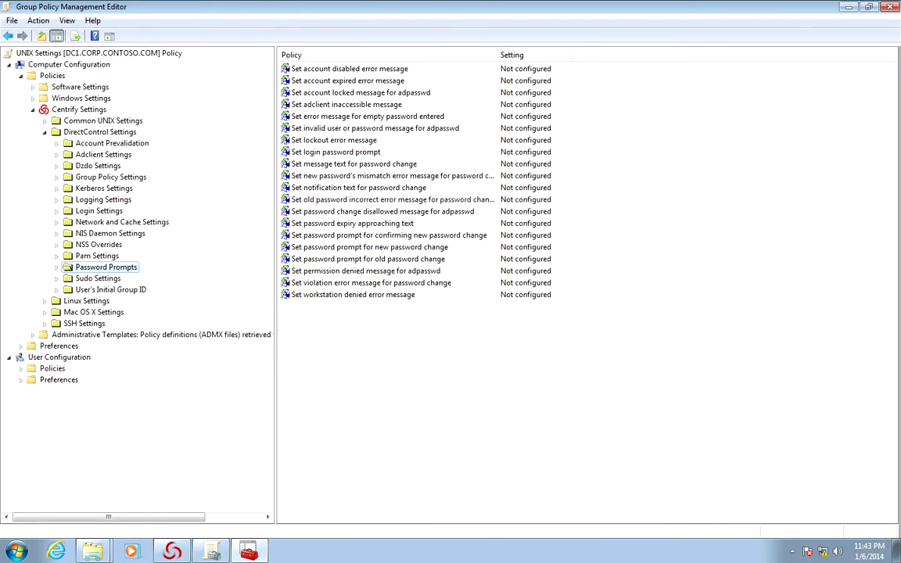
Enable Set login password prompt with the text 'AD Password:'
click(336, 152)
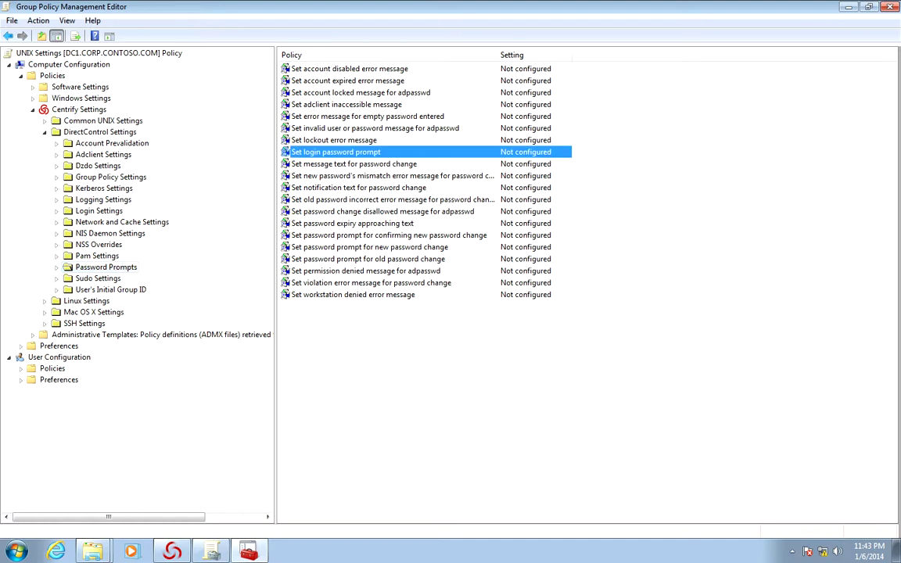
right_click(313, 151)
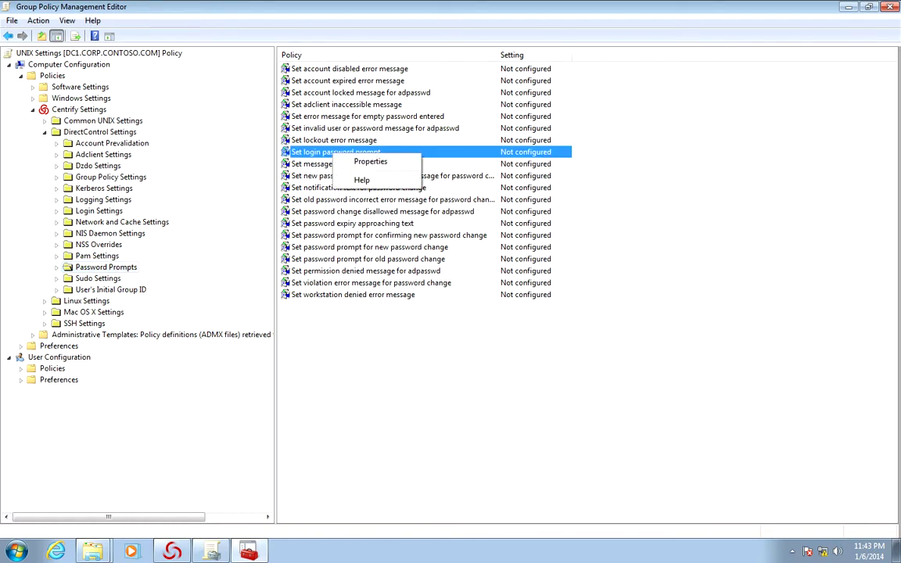
click(370, 161)
click(344, 222)
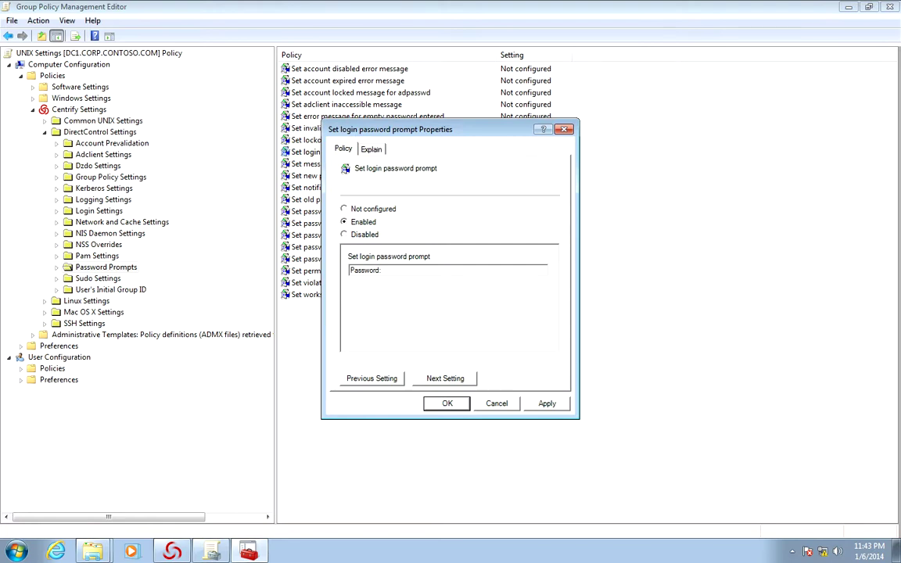
click(344, 234)
click(344, 222)
click(349, 270)
text(AD)
key(Return)
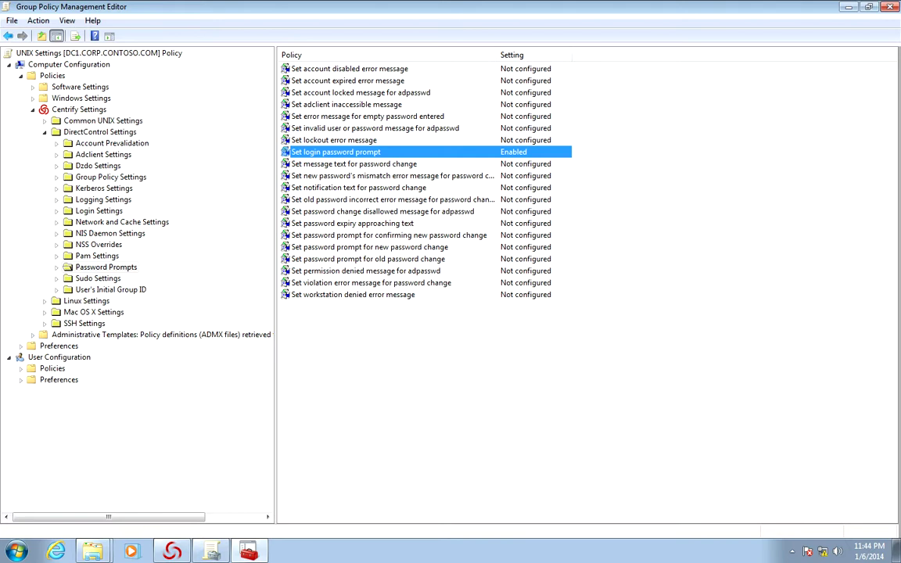
Enable the password-change message reading 'You are required to change your AD password immediately'
key(Down)
key(Return)
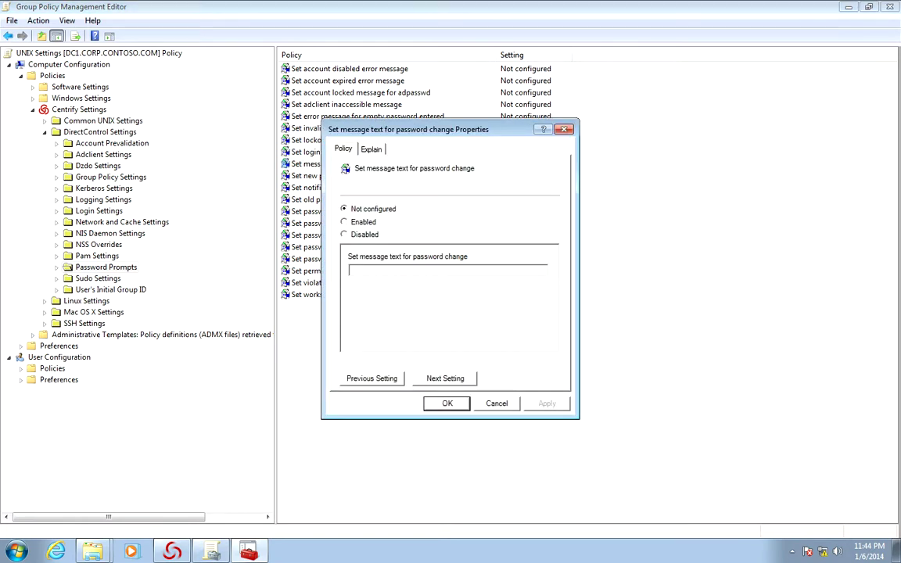
key(Down)
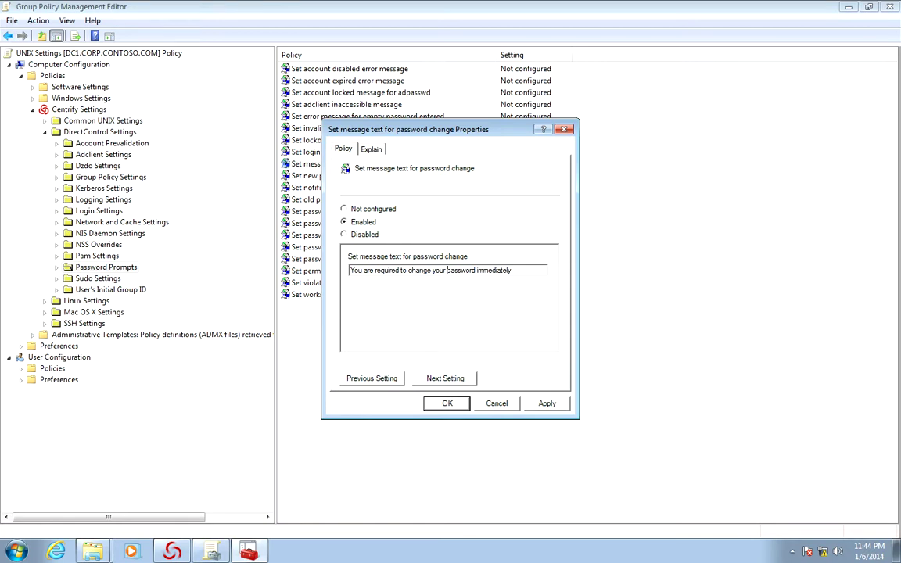
click(447, 269)
text(AD)
key(Return)
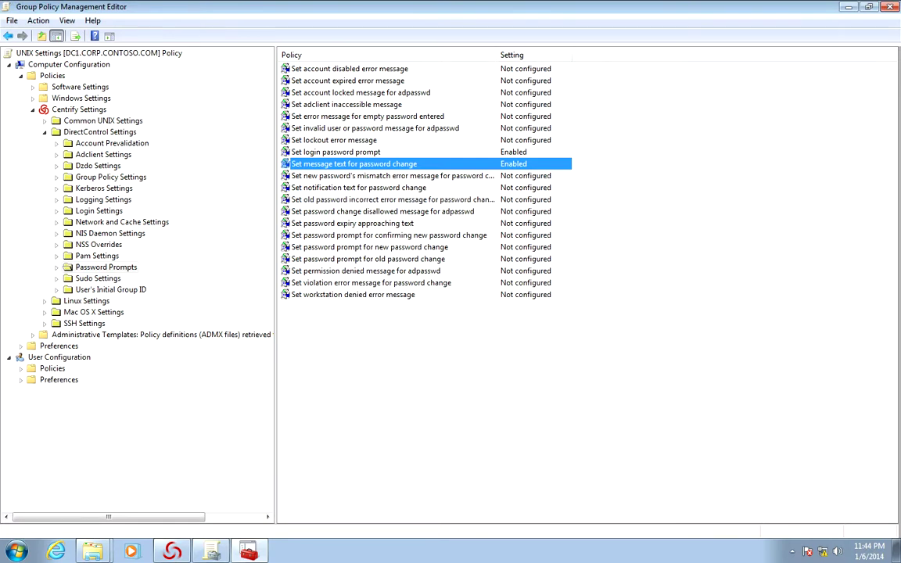
click(352, 223)
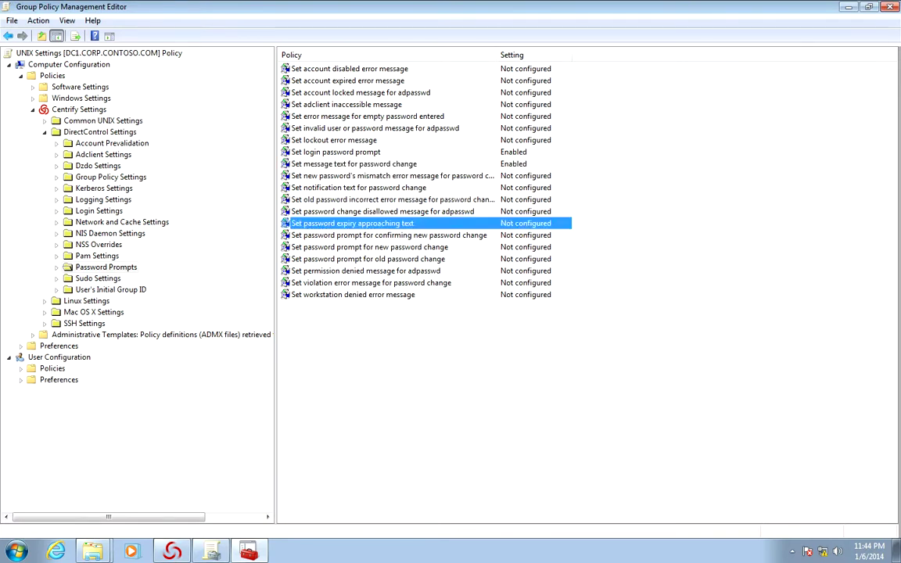
Enable the password expiry approaching text so it begins 'Your AD password'
key(Return)
key(alt+e)
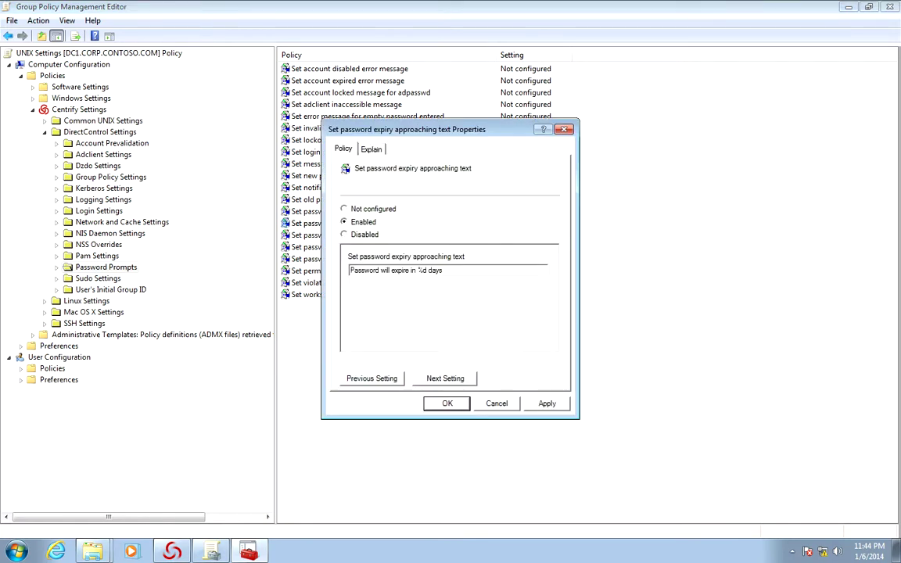
text(Your AD)
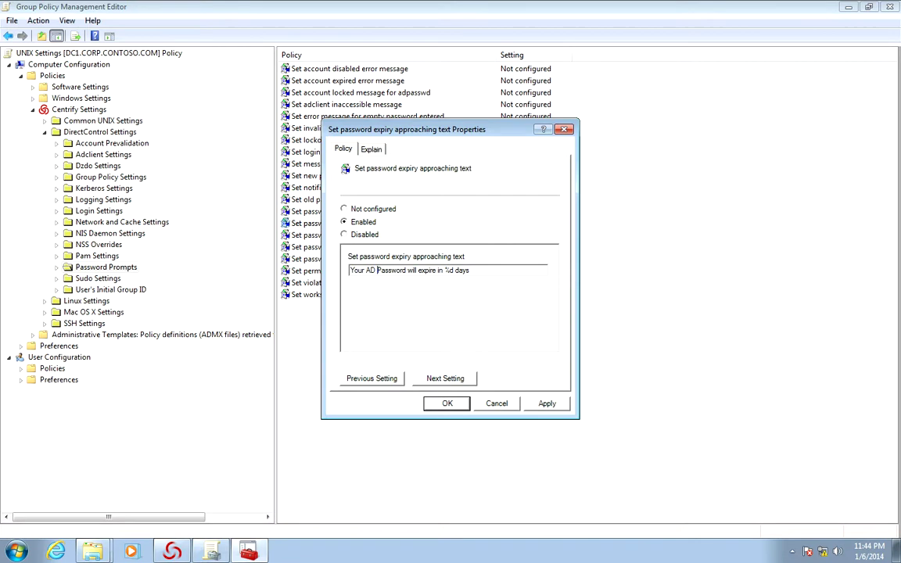
key(Delete)
text(p)
key(Return)
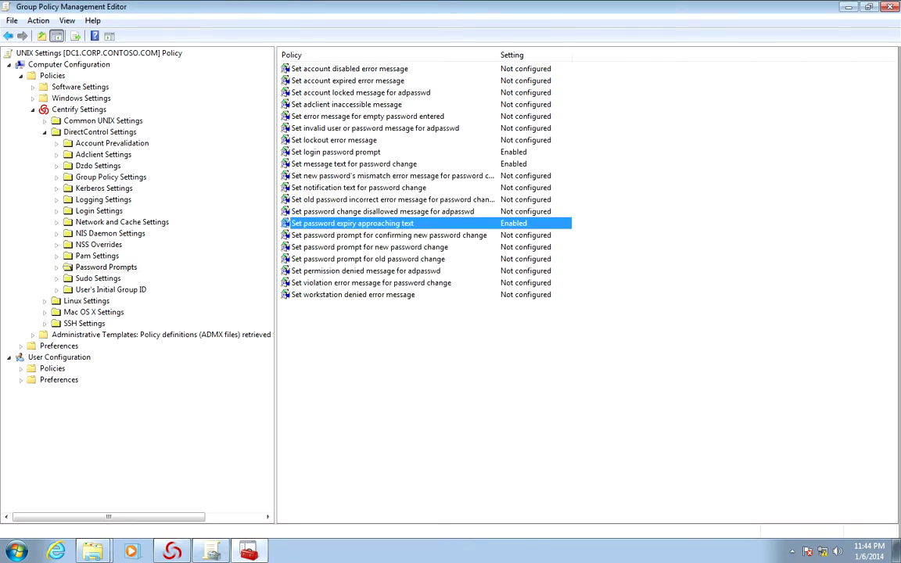
Enable the confirm new password prompt with 'AD' inserted before password
click(389, 234)
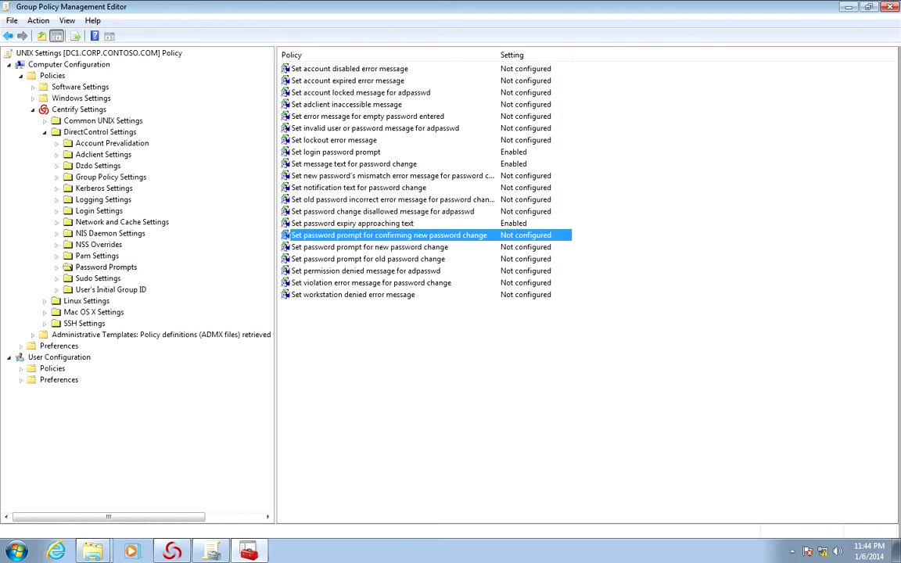
key(Return)
key(alt+e)
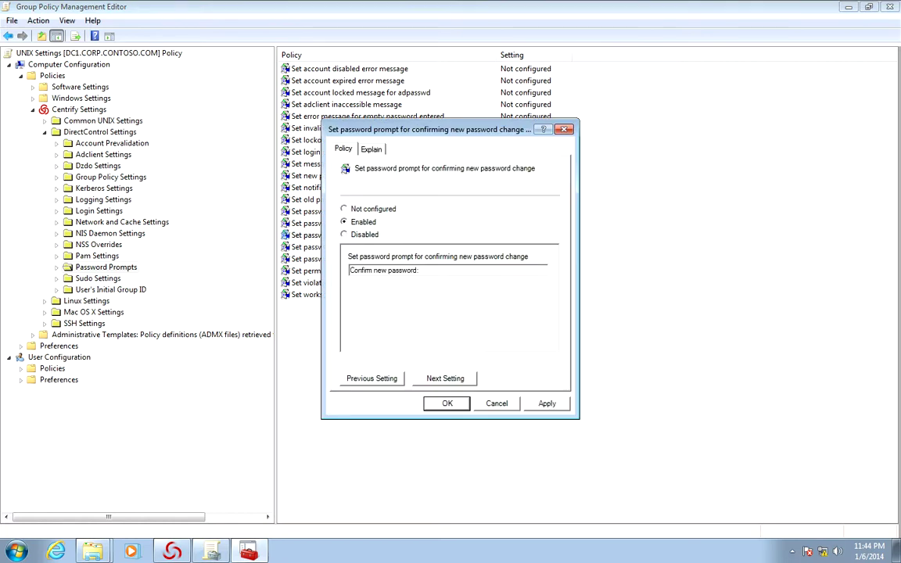
click(391, 270)
text(AD)
key(Return)
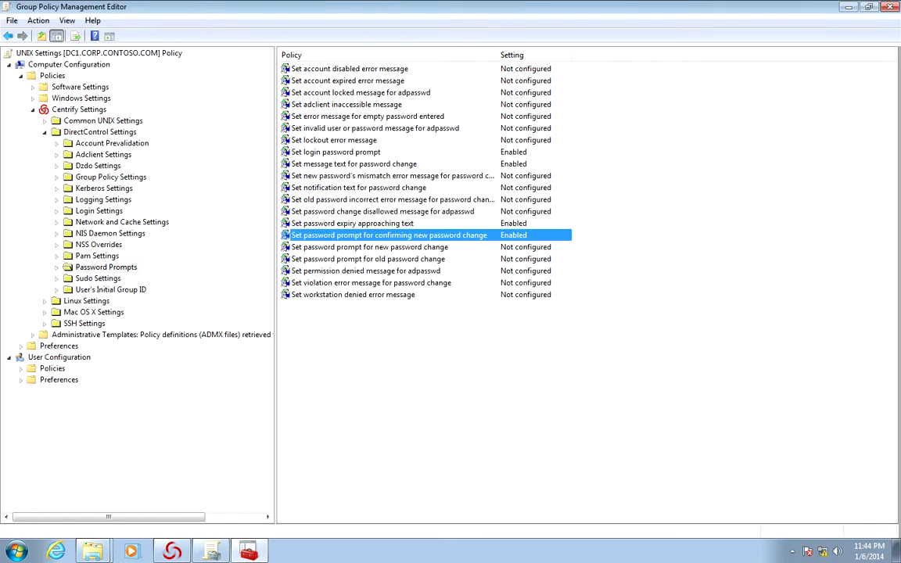
Enable the new password prompt with 'AD' inserted before password
click(388, 246)
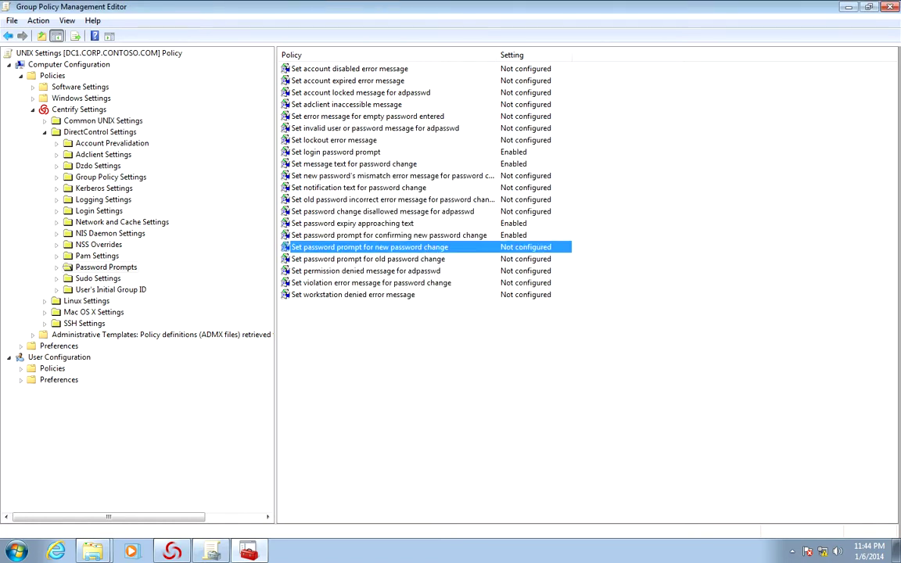
key(Return)
click(344, 221)
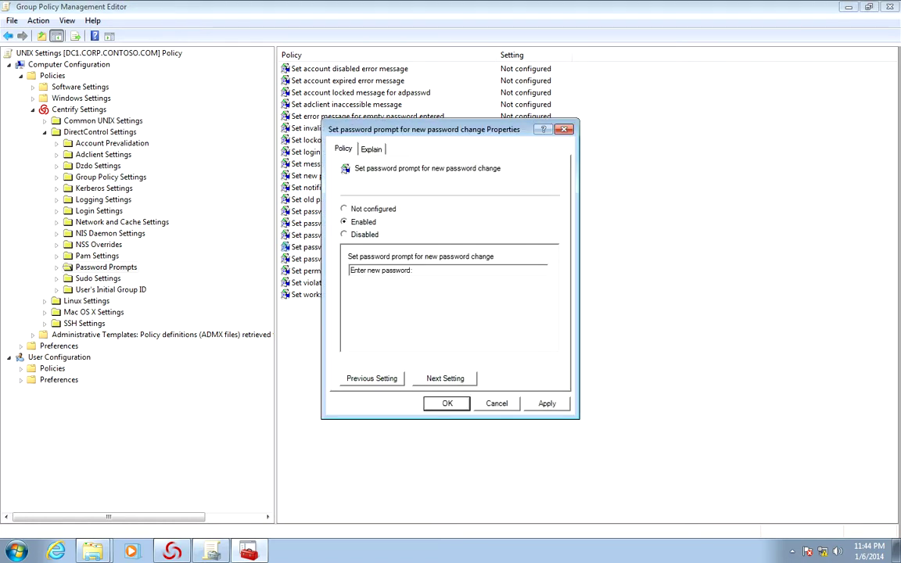
click(381, 270)
text(AD)
key(Return)
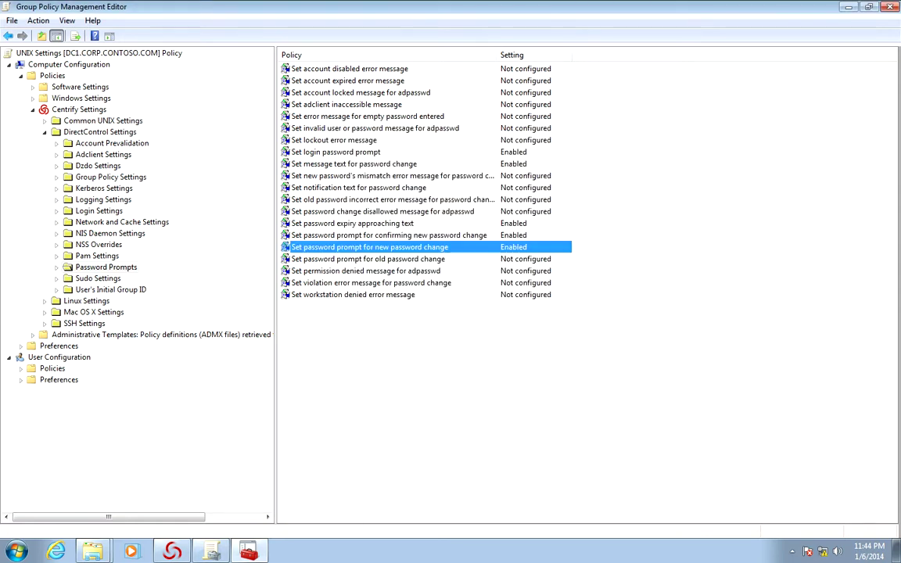
Enable the old password prompt so it reads '(current) AD password:'
key(Down)
key(Return)
key(Down)
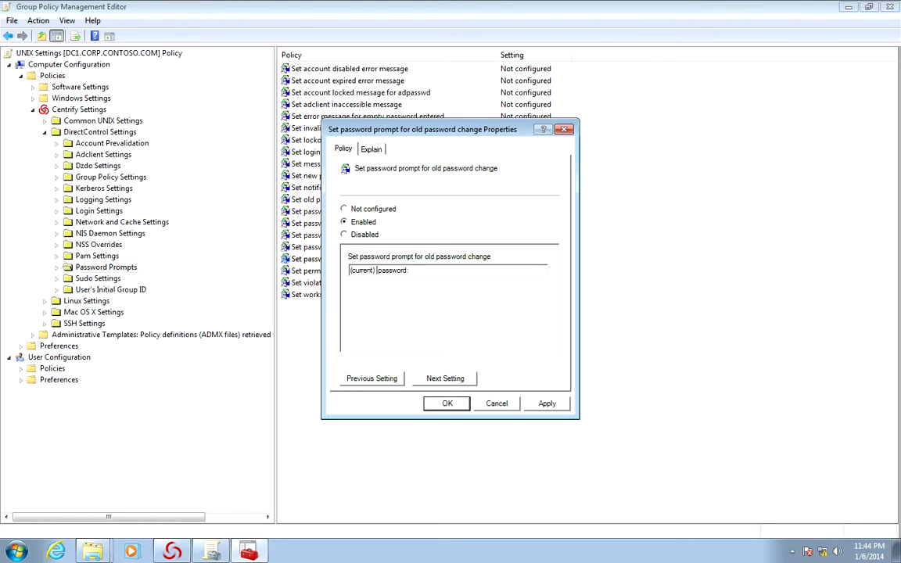
text(AD)
key(Return)
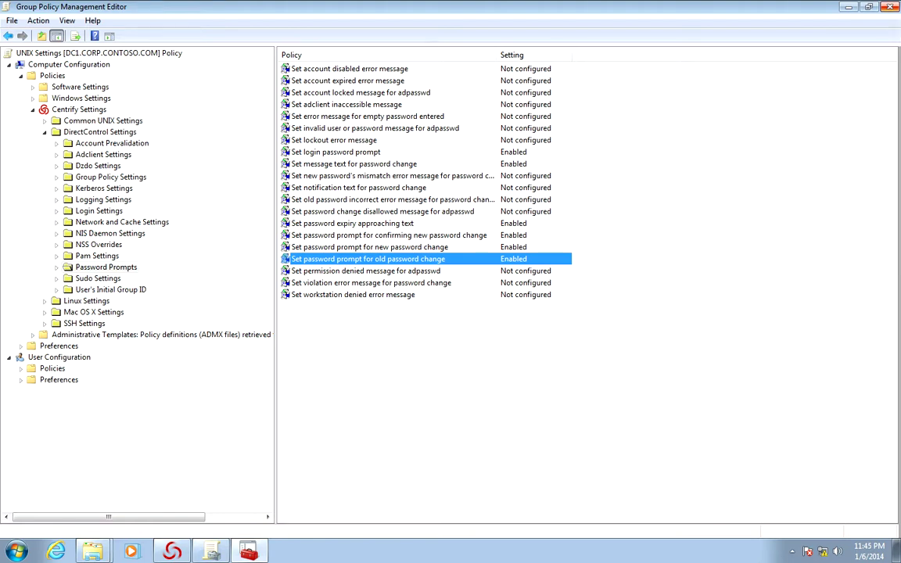
Close the policy editor and console, then connect PuTTY to the saved cen1 session
click(890, 7)
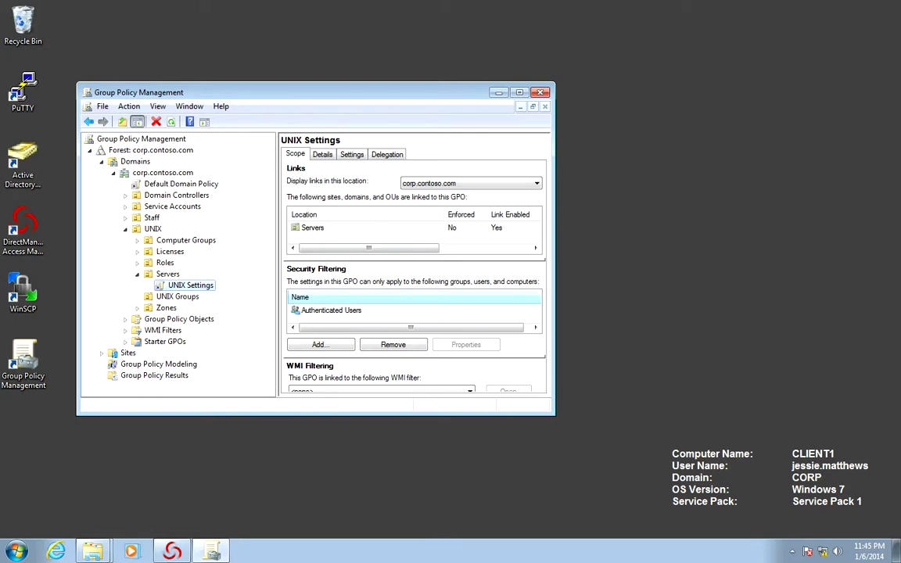
click(539, 92)
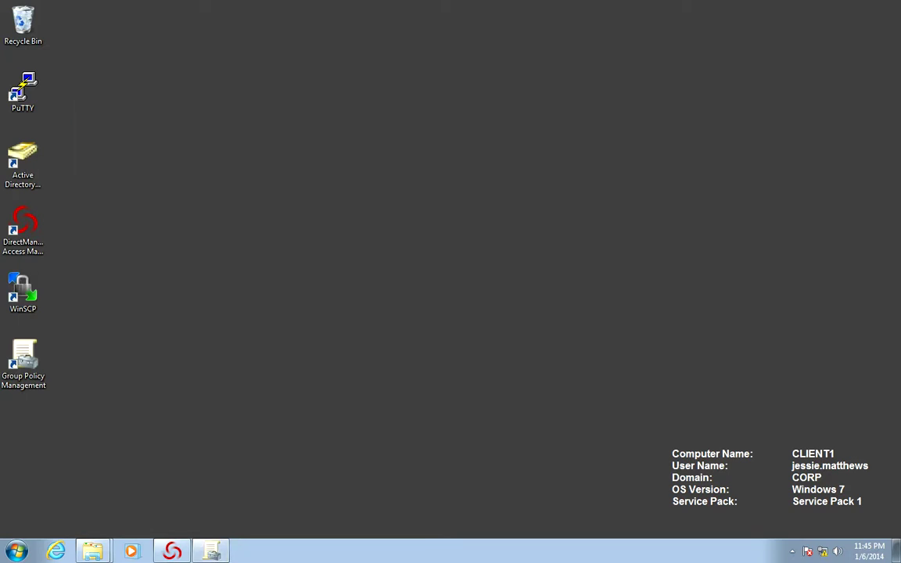
right_click(25, 100)
click(57, 110)
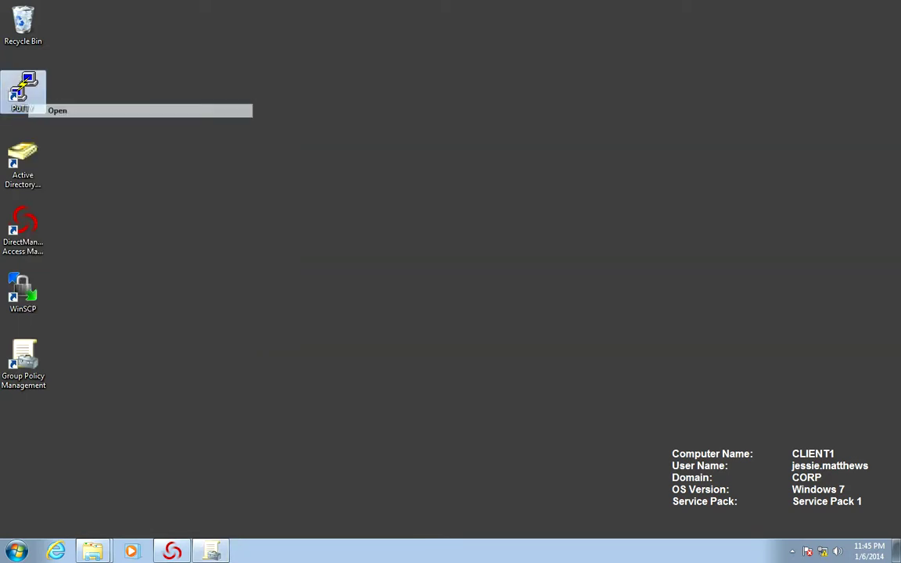
click(422, 301)
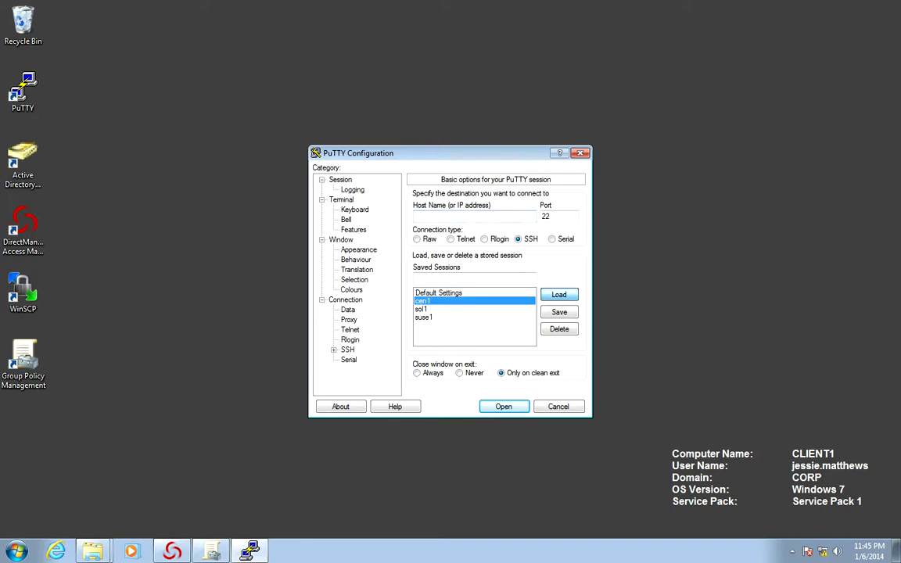
key(Return)
key(Return)
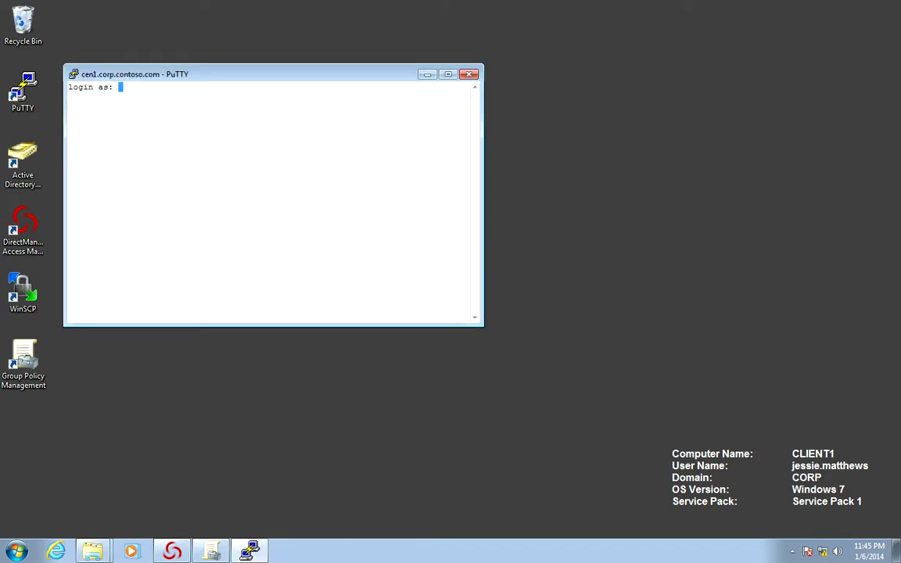
Log in with the user's login name and password, then enter 'vi /etc/ssh/sshd_config'
key(Return)
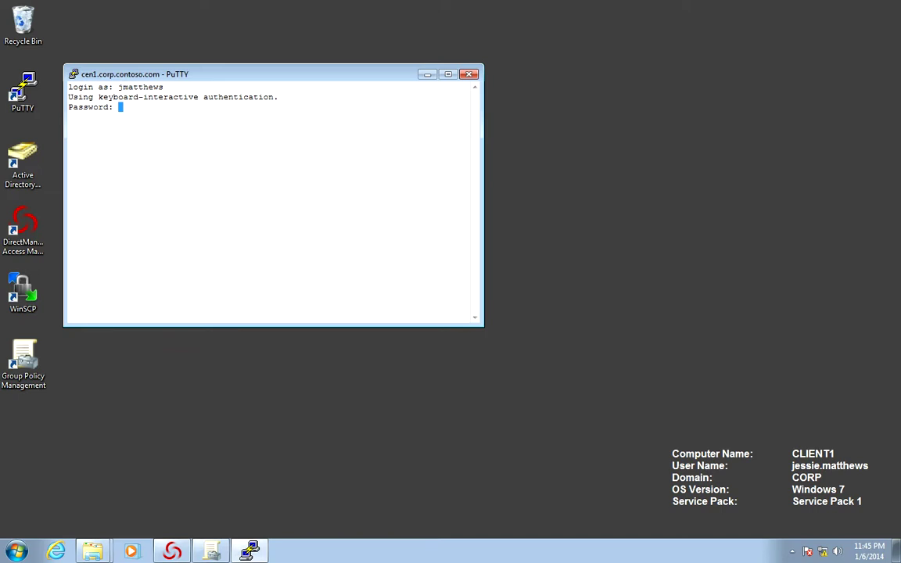
key(Return)
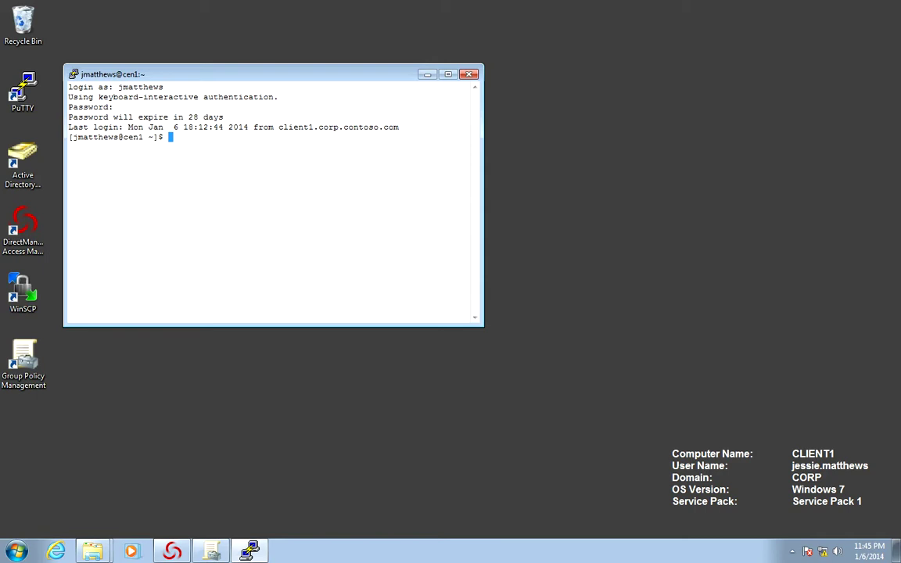
text(vi /etc/ssh/sshd_)
key(Tab)
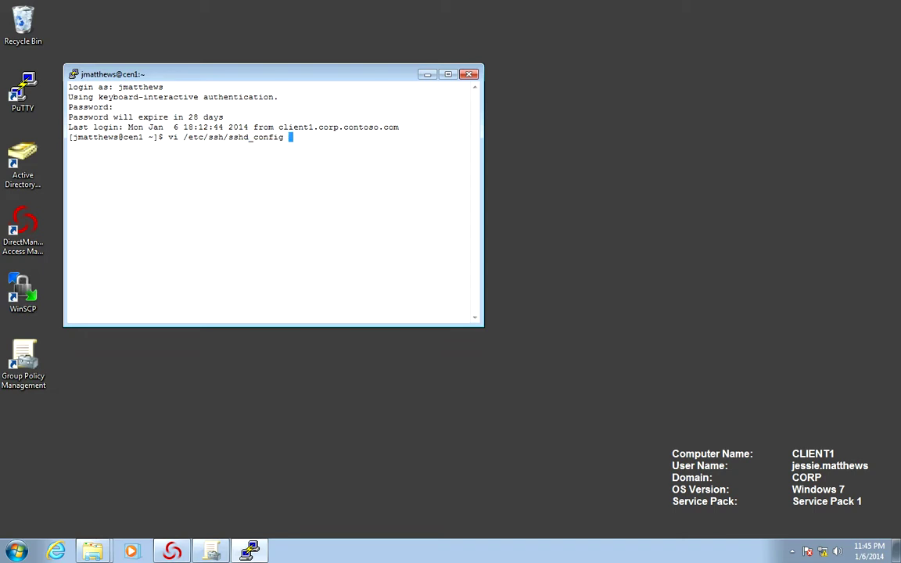
After the permission denial, quit vi and rerun the edit of /etc/ssh/sshd_config prefixed with dzdo
key(Return)
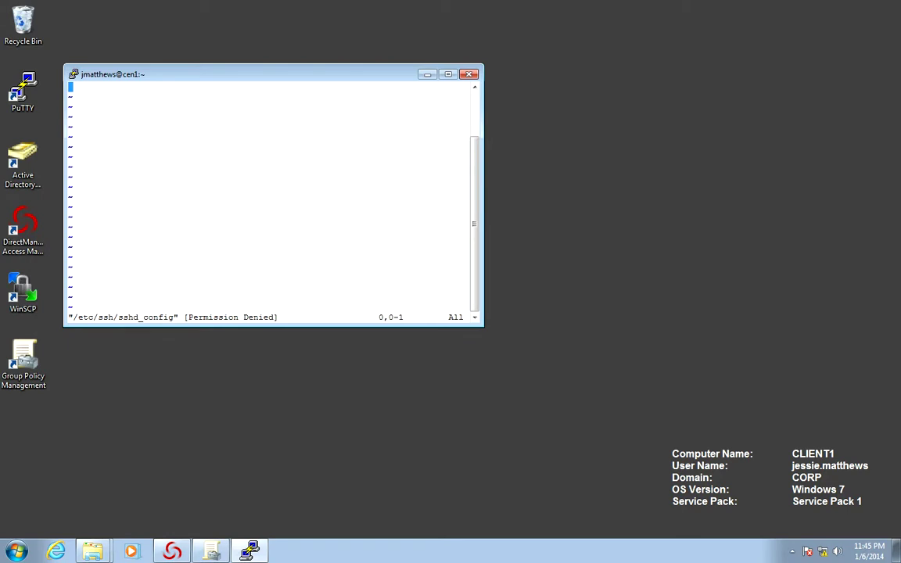
text(:q)
key(Return)
key(Up)
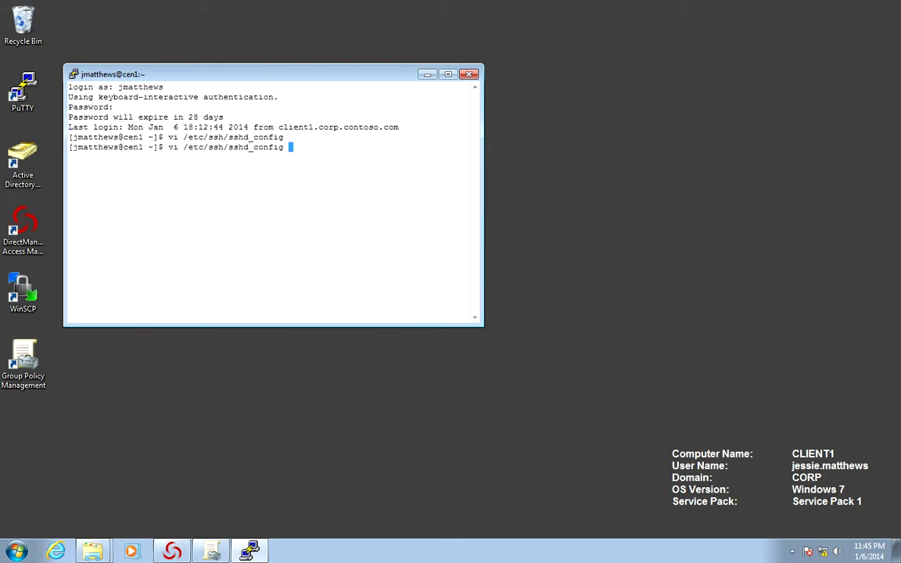
key(Left)
key(Left)
key(Left)
key(Left)
key(Left)
key(Left)
key(Left)
key(Left)
key(Left)
key(Left)
key(Left)
key(Left)
key(Left)
key(Left)
key(Left)
key(Left)
key(Left)
key(Left)
key(Left)
key(Left)
text(dzdo)
key(Return)
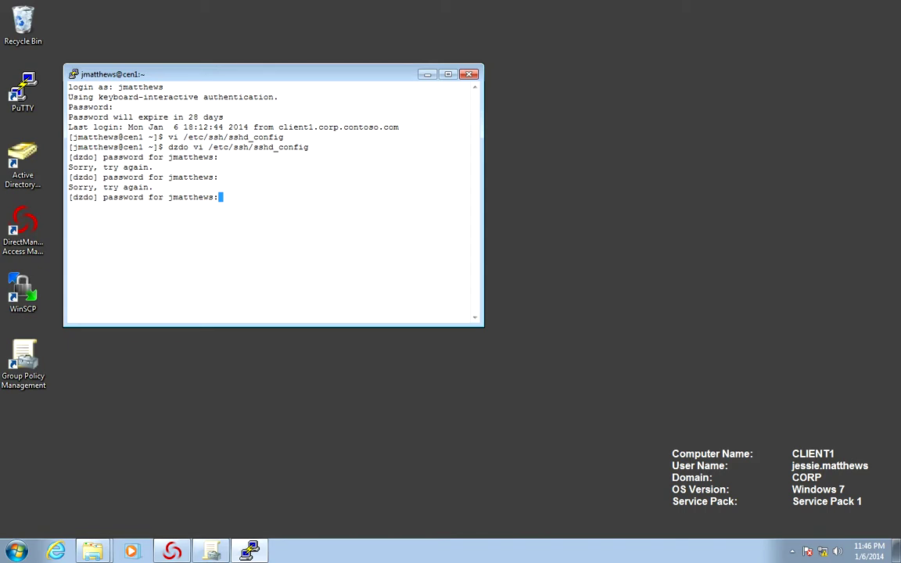
Enter the dzdo password, locate the '#Banner none' line and remove its comment mark
key(Return)
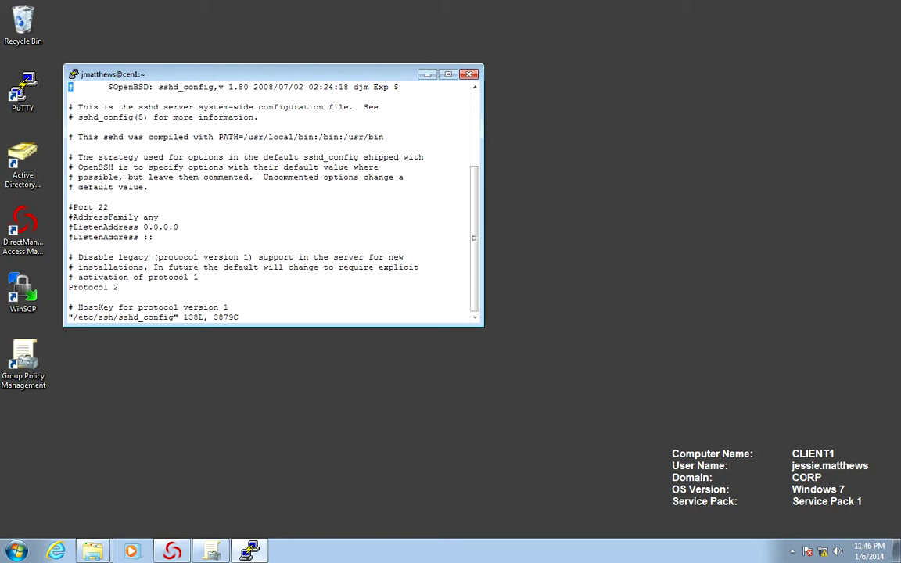
text(/issue)
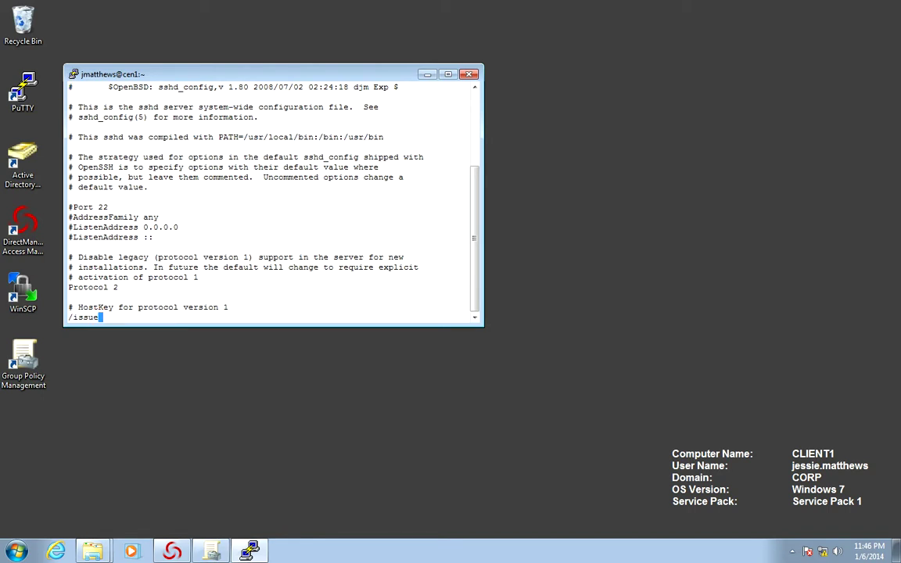
key(Return)
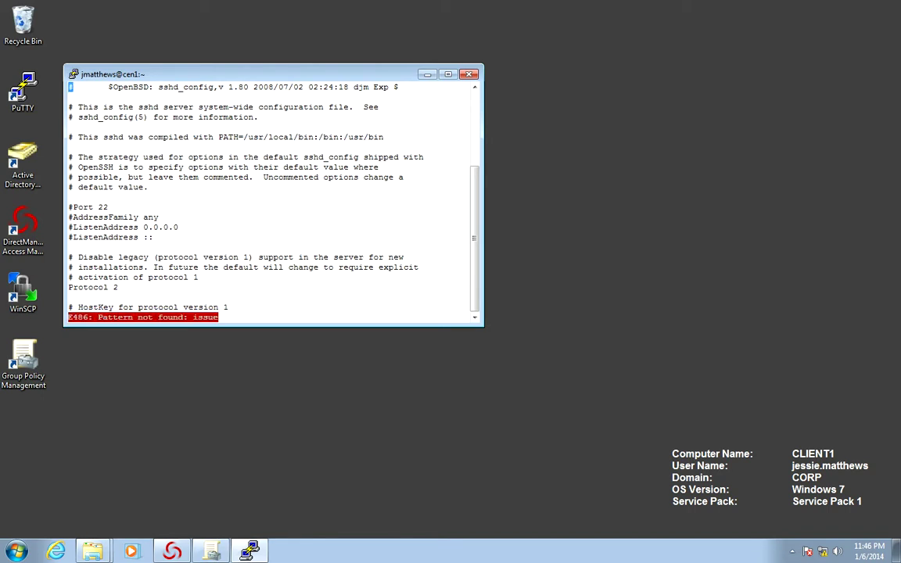
key(Down)
key(Down)
key(Down)
key(Down)
key(Down)
key(Down)
key(Down)
key(Down)
key(Down)
text(/Banner)
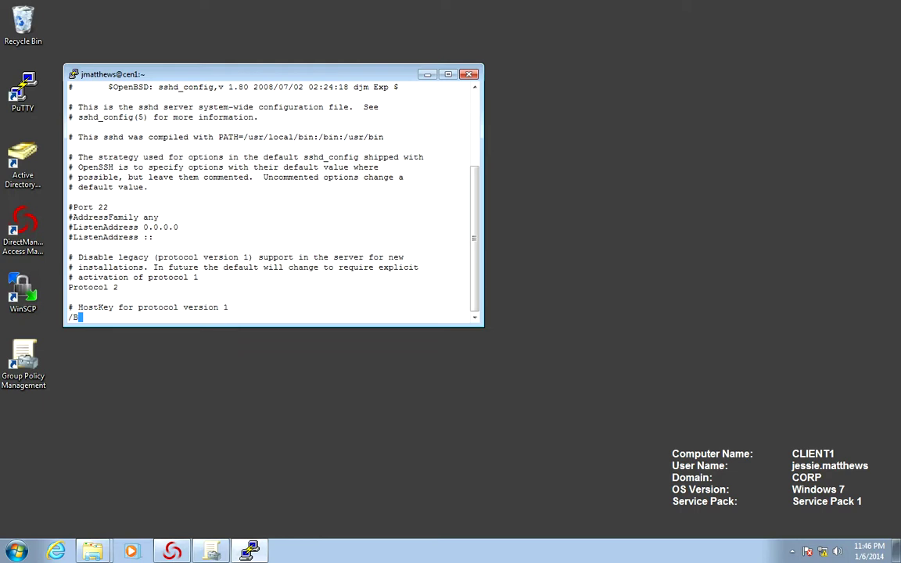
key(Return)
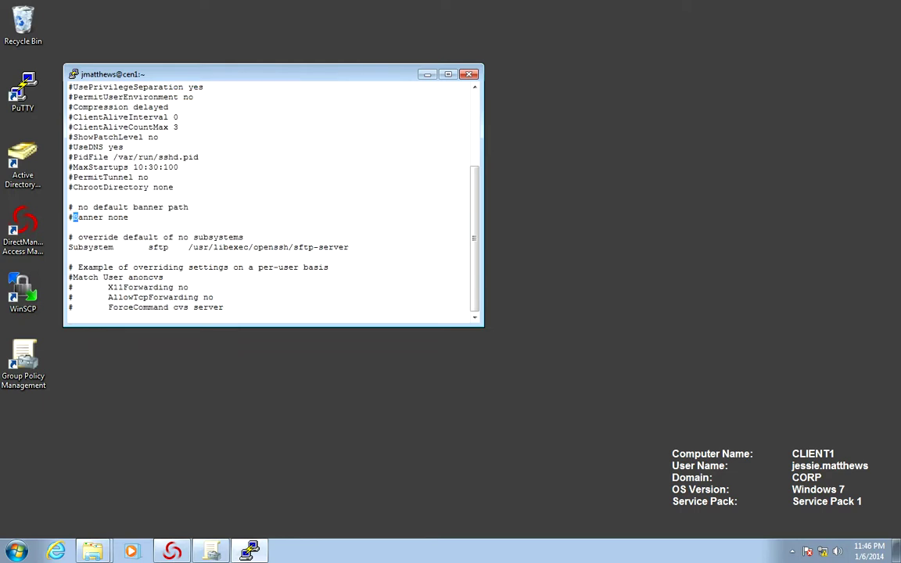
key(Right)
key(Right)
key(Right)
key(Right)
key(Right)
key(Right)
key(Right)
key(Left)
key(Left)
key(Left)
key(Left)
key(Left)
key(Left)
key(Left)
key(Left)
key(x)
key(Right)
key(Right)
key(Right)
key(Right)
key(Right)
key(Right)
key(Right)
Replace 'none' with '/etc/issue' on the Banner line and save the file with :wq
text(/Banner)
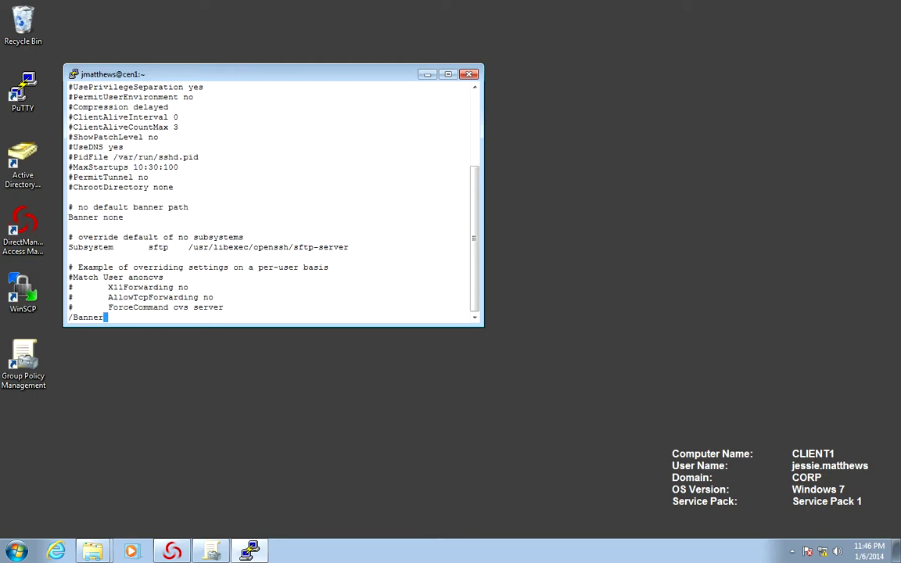
key(Return)
key(i)
text(/etc/)
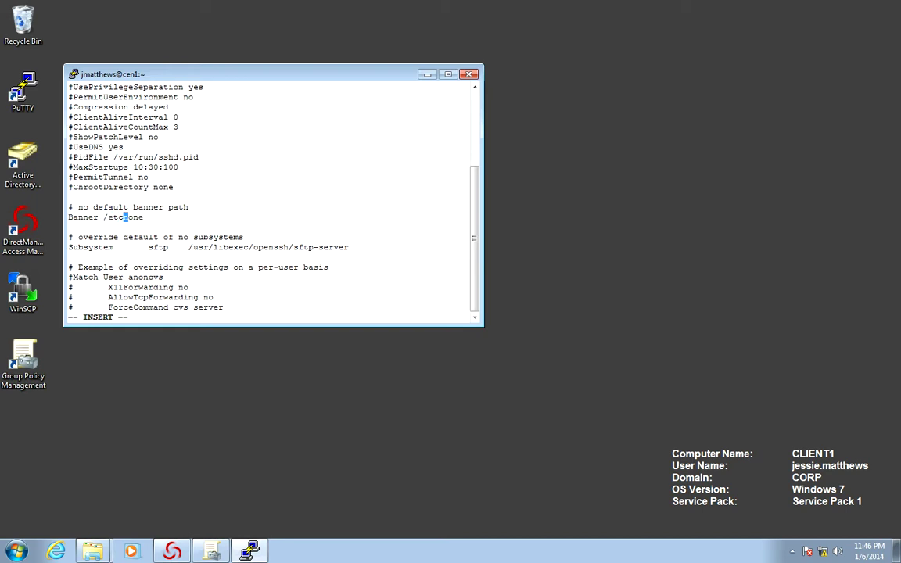
text(issue)
key(Delete)
key(Delete)
key(Delete)
key(Delete)
key(Escape)
text(:wq)
key(Return)
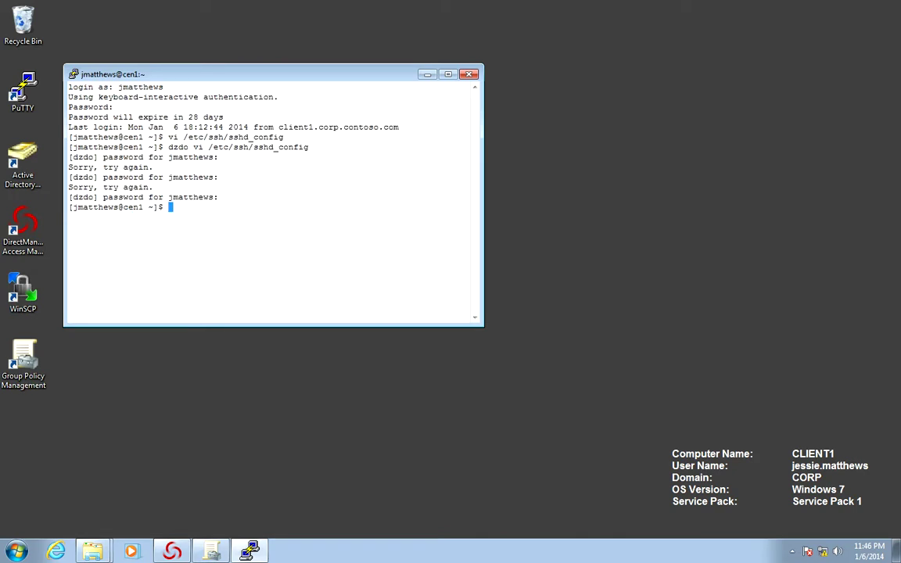
Restart the SSH server with 'dzdo /sbin/service sshd restart'
text(dzdo service)
key(BackSpace)
key(Left)
key(Left)
key(Left)
key(Left)
key(Left)
key(Left)
key(Left)
text(/sbin/)
key(Right)
key(Right)
key(Right)
key(Right)
key(Right)
key(Right)
key(Right)
text(sshd)
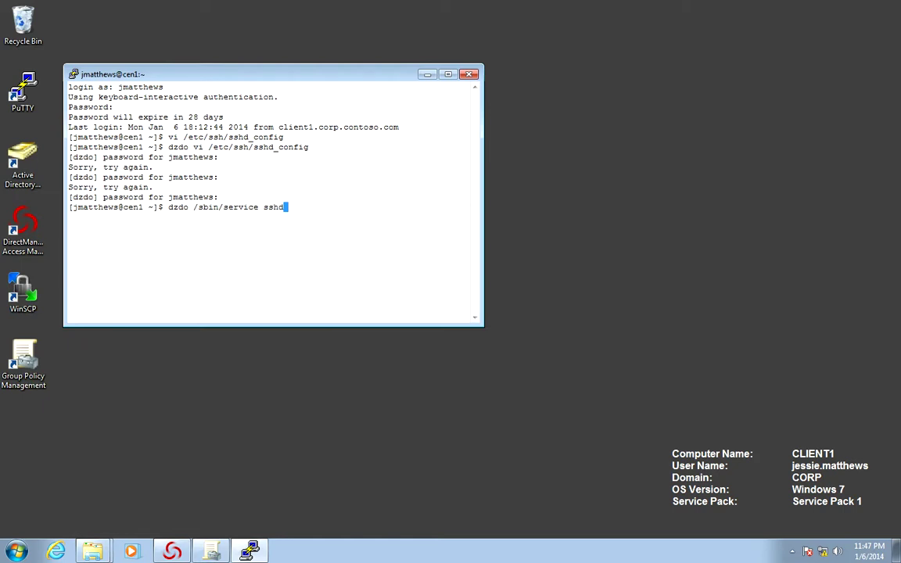
text( restart)
key(Return)
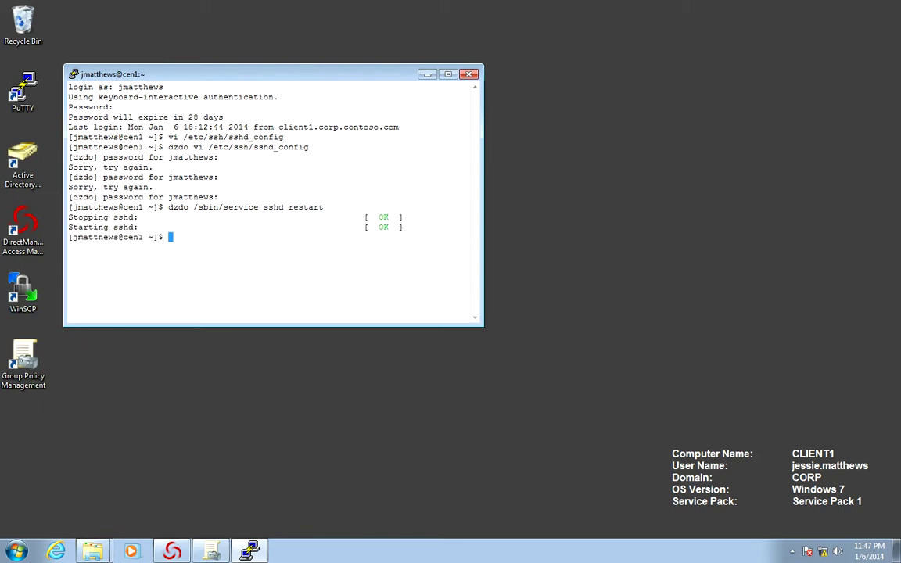
Clear the screen and run adgpupdate to refresh the machine's group policy
key(ctrl+l)
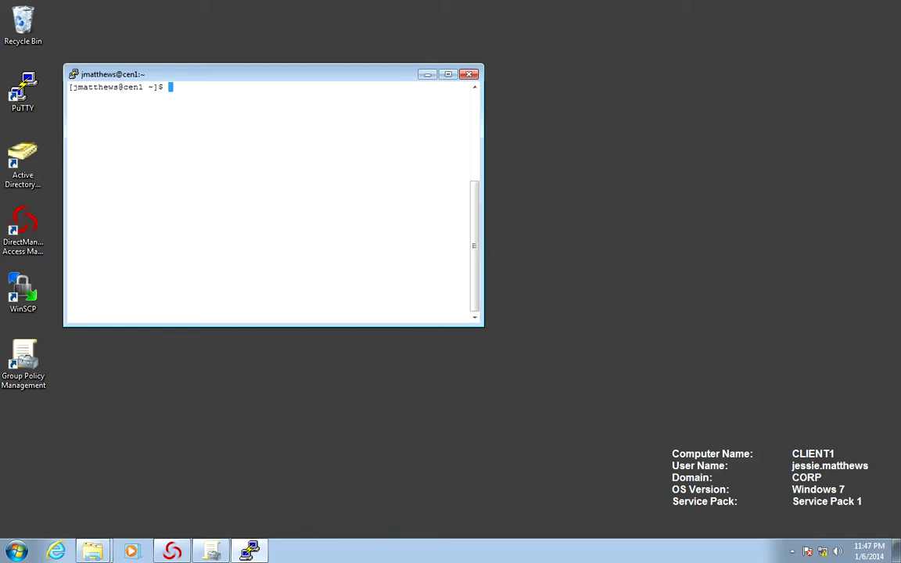
text(adgpupdate)
key(Return)
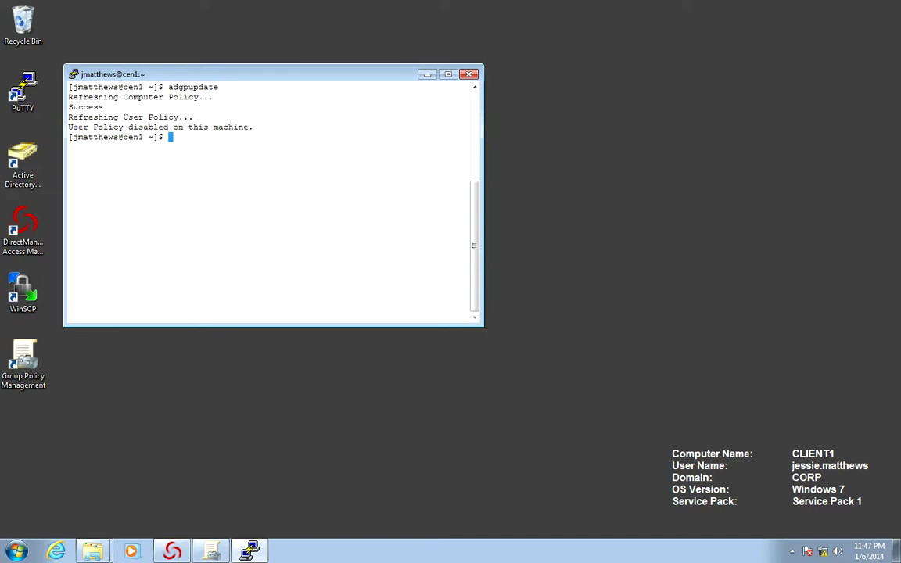
Duplicate the session, log in with the AD username and password, then clear the screen
key(alt+space)
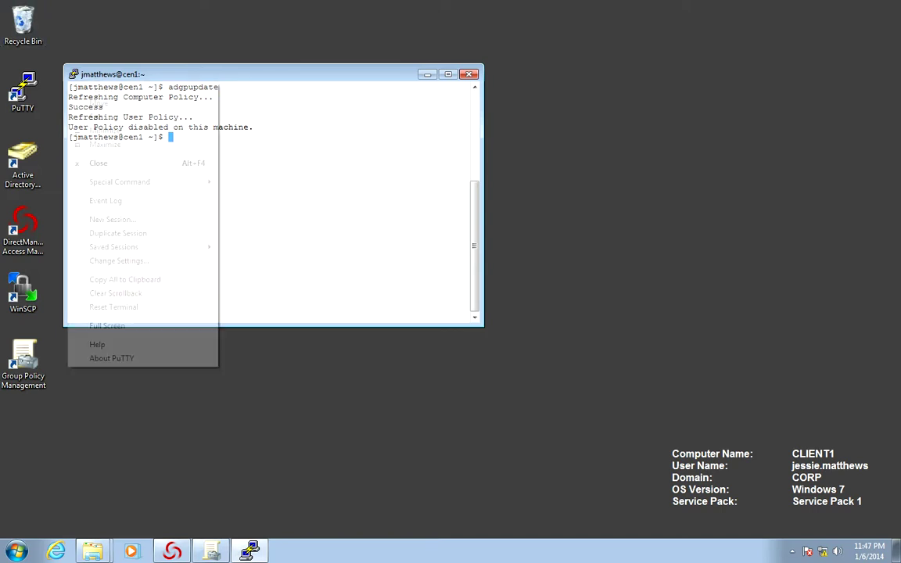
key(Return)
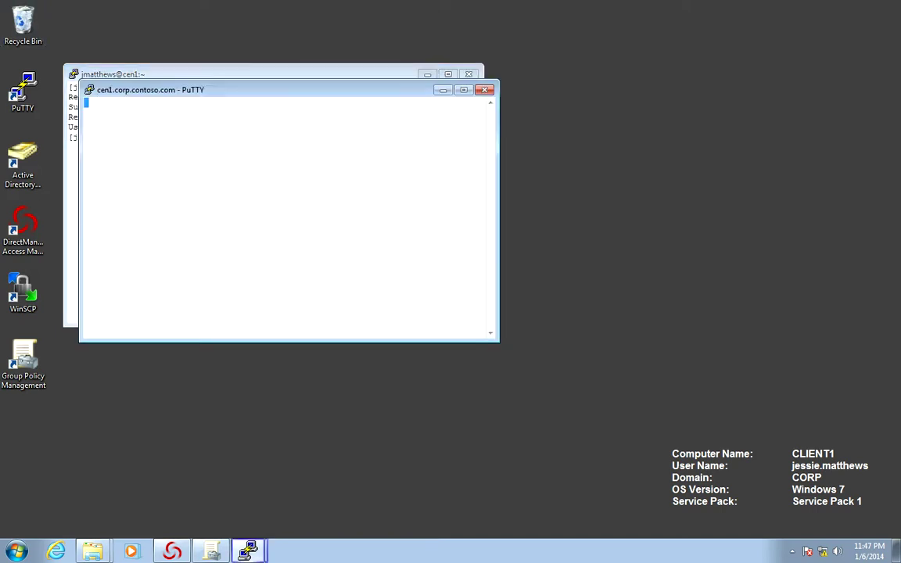
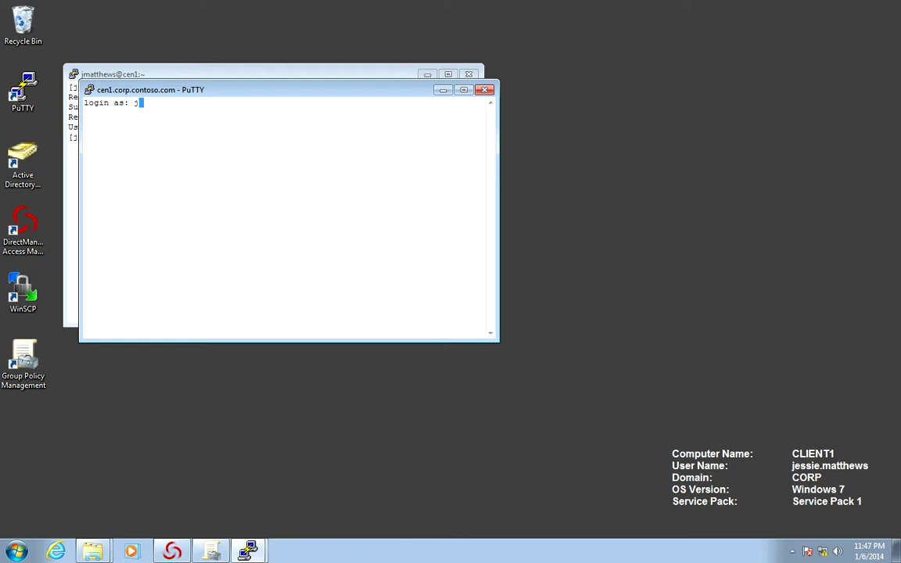
key(Return)
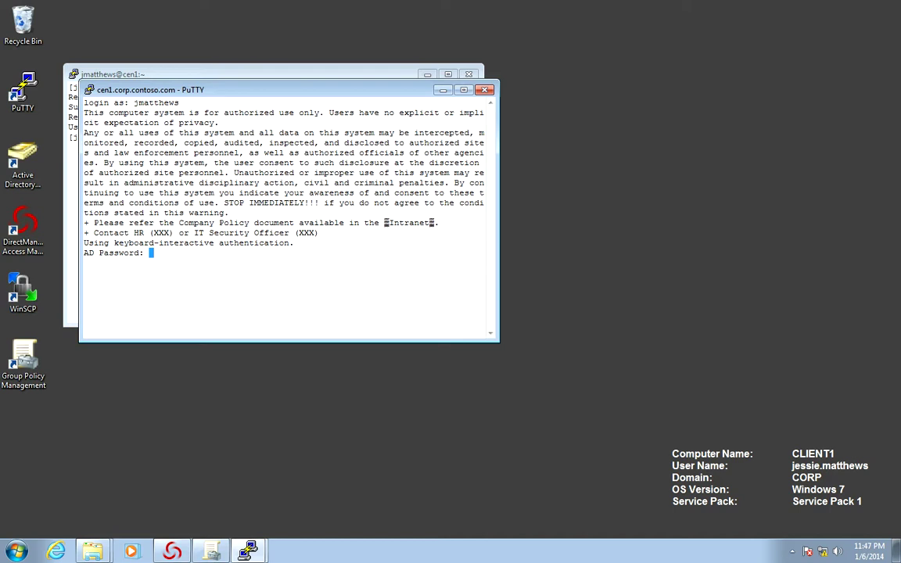
key(Return)
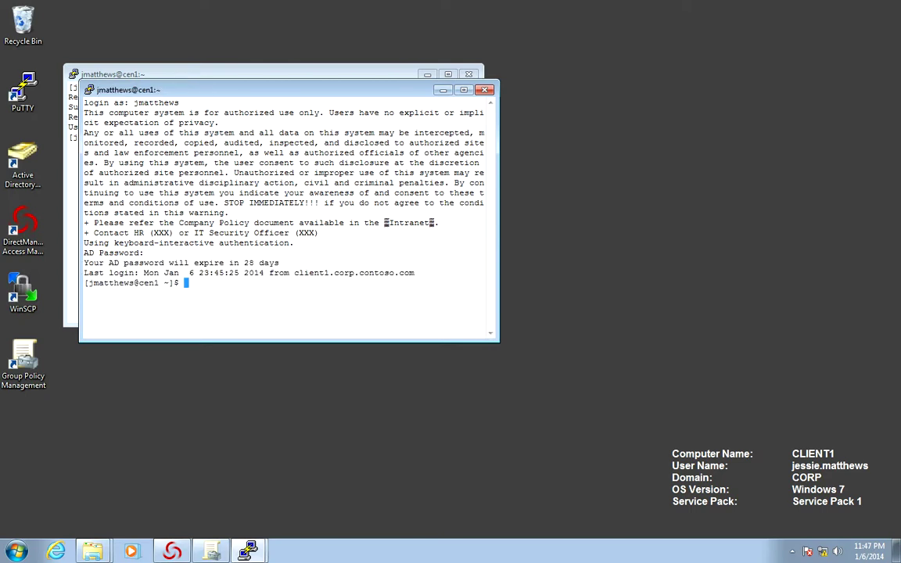
text(clear)
key(Return)
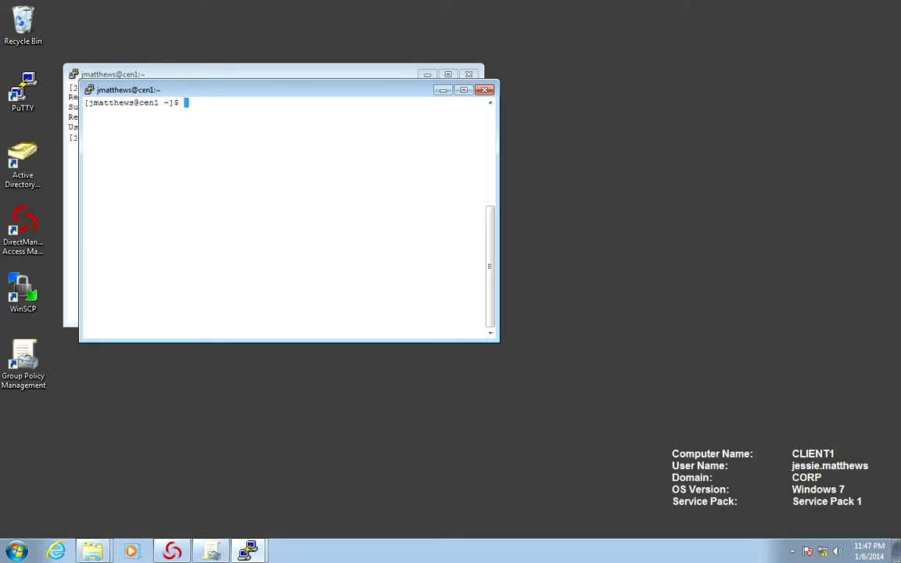
Run passwd and submit the current AD password at both prompts
text(passwd)
key(Return)
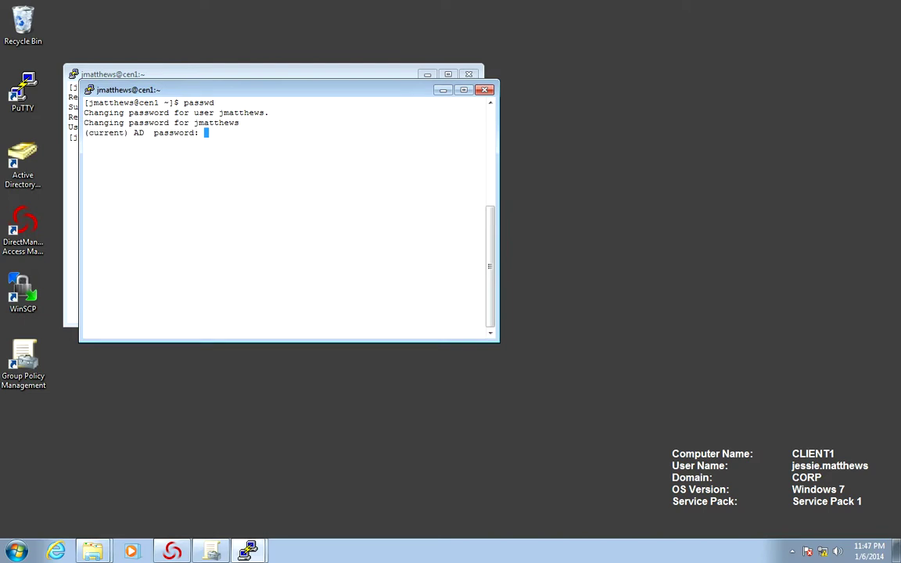
key(Return)
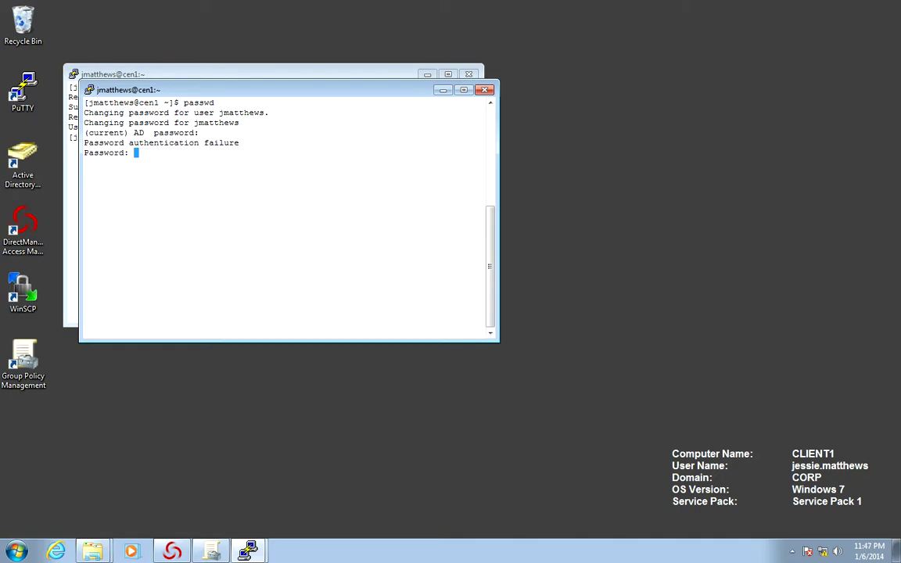
key(Return)
Rerun passwd with the current and a new AD password, which policy refuses, then type 'dzdo adflush'
key(Up)
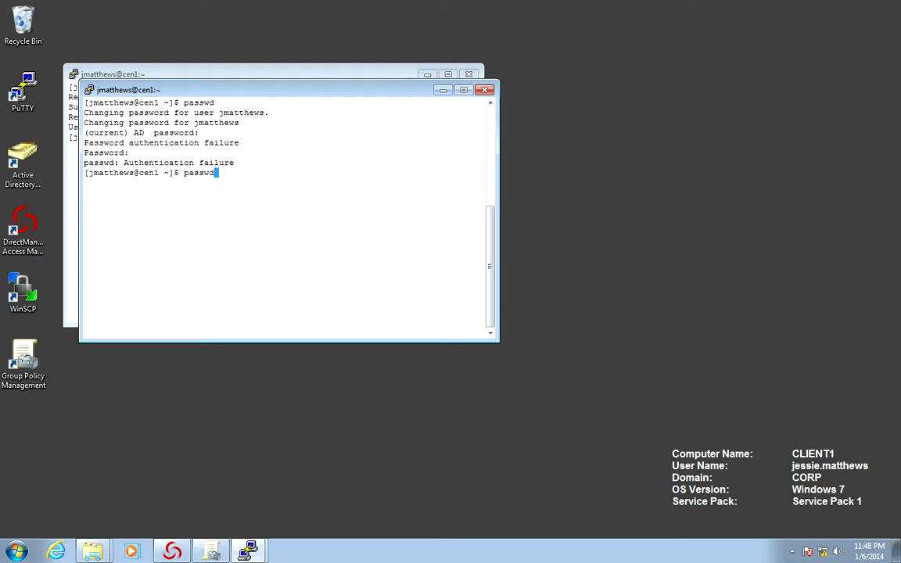
key(Return)
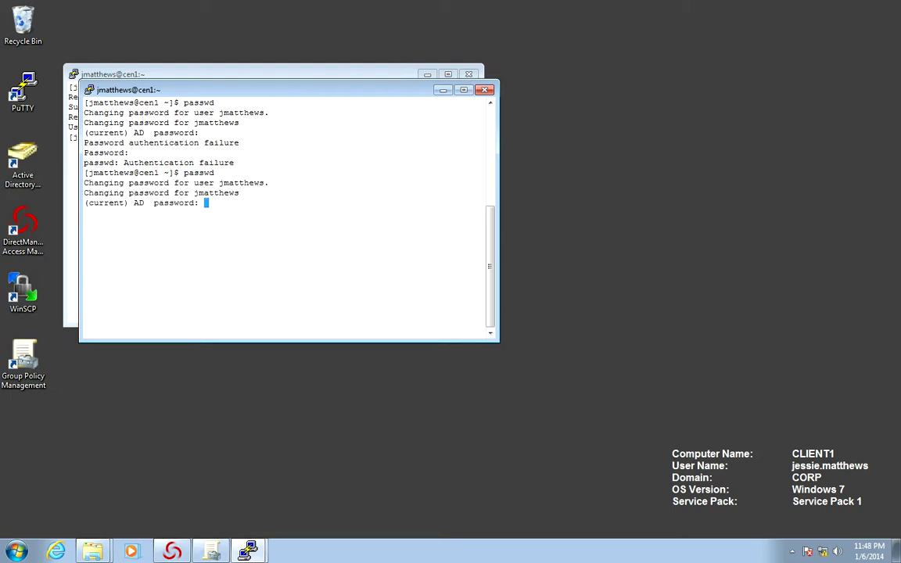
key(Return)
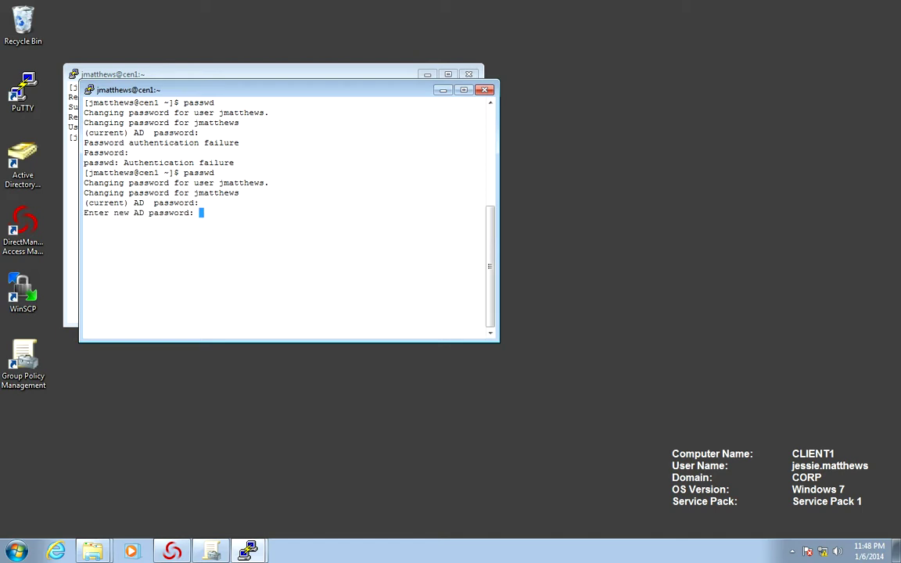
key(Return)
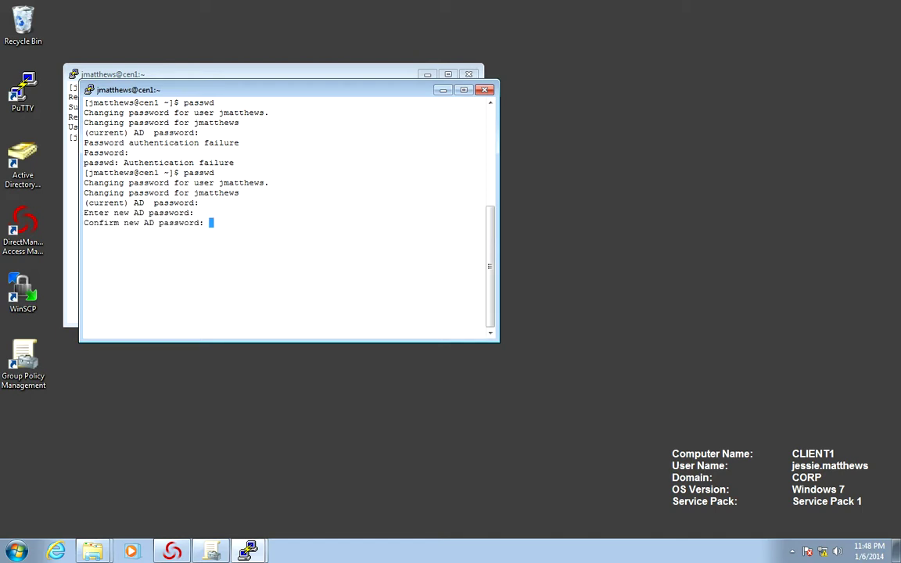
key(Return)
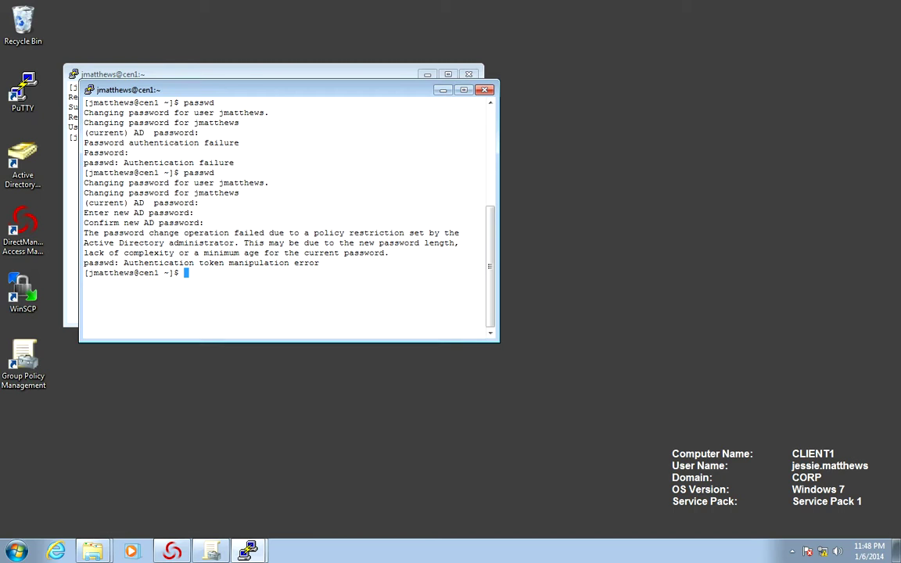
text(dzdo adflush)
Flush the AD caches and display /var/centrifydc/reg/machine/gp.report through 'more'
key(Return)
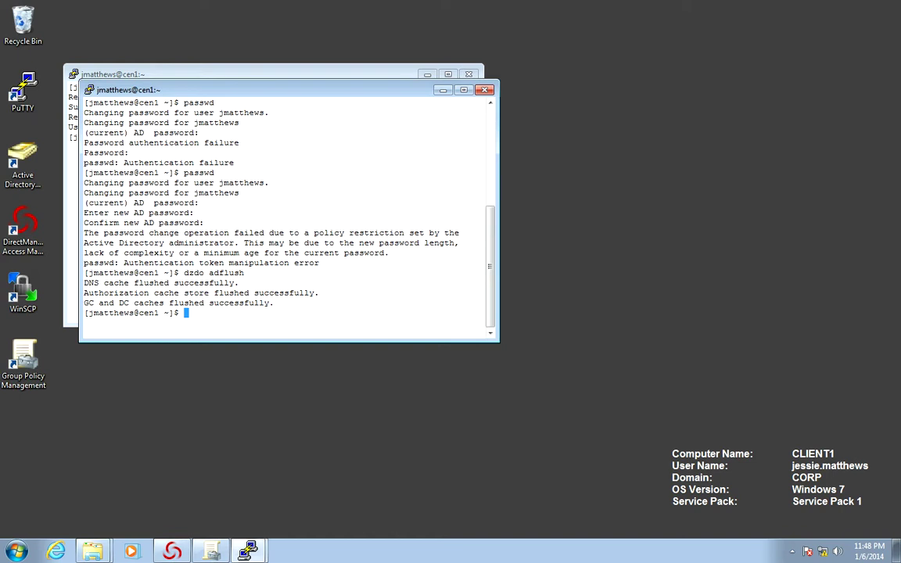
text(cat /var/centrifydc/)
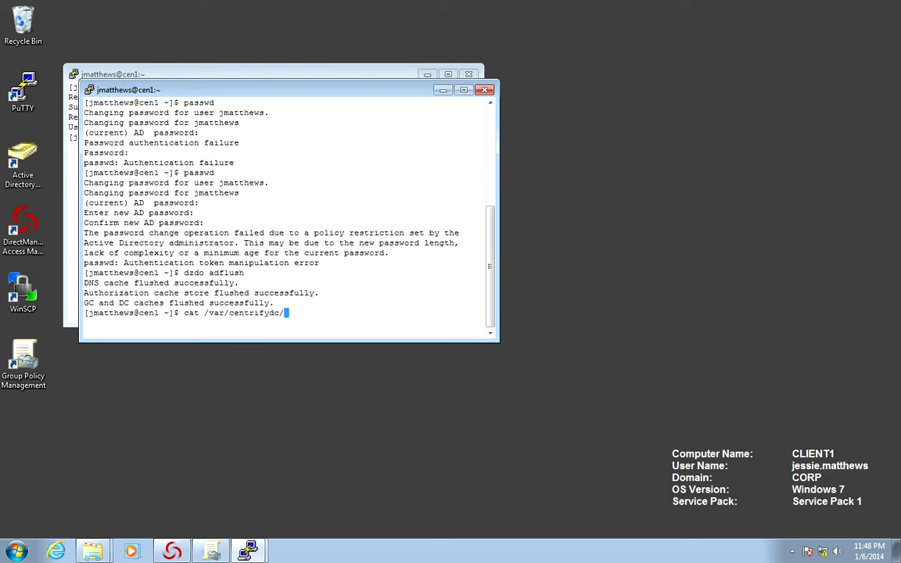
text(reg/machine/gp.re)
key(Tab)
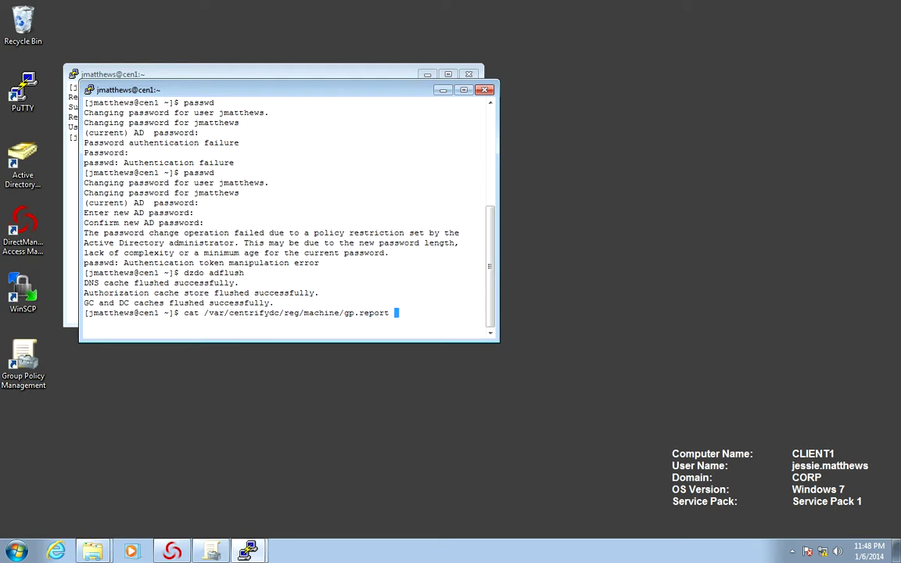
text(| more)
key(Return)
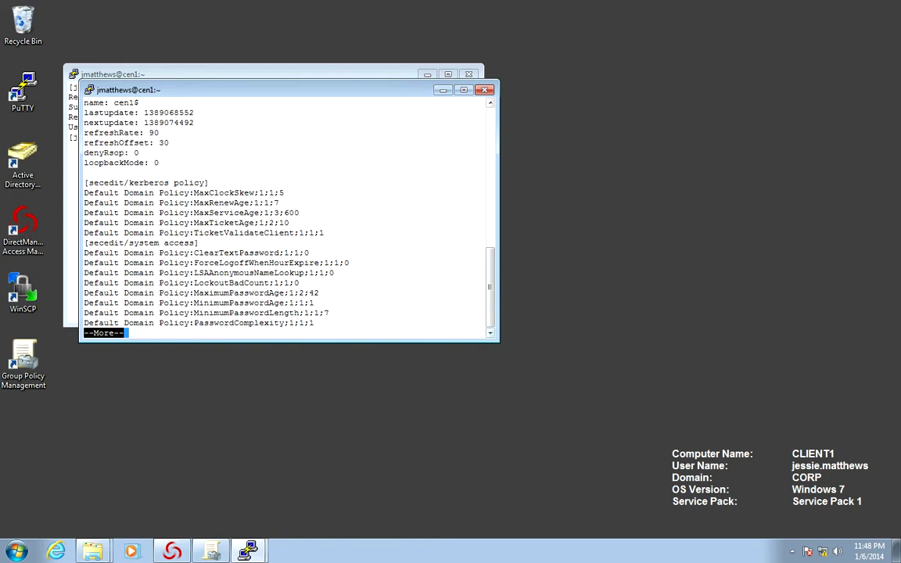
Enlarge the terminal window and page through gp.report to the end
drag(499, 342, 559, 482)
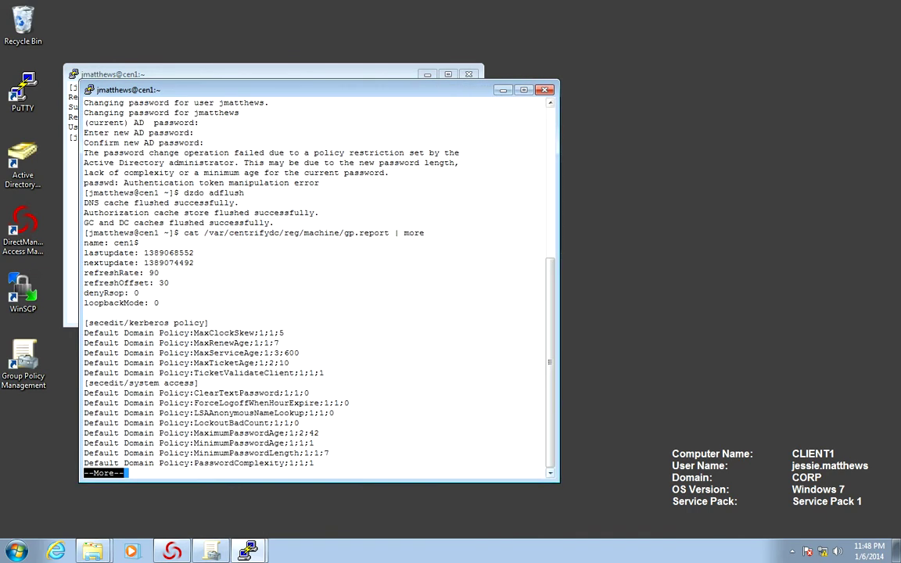
key(space)
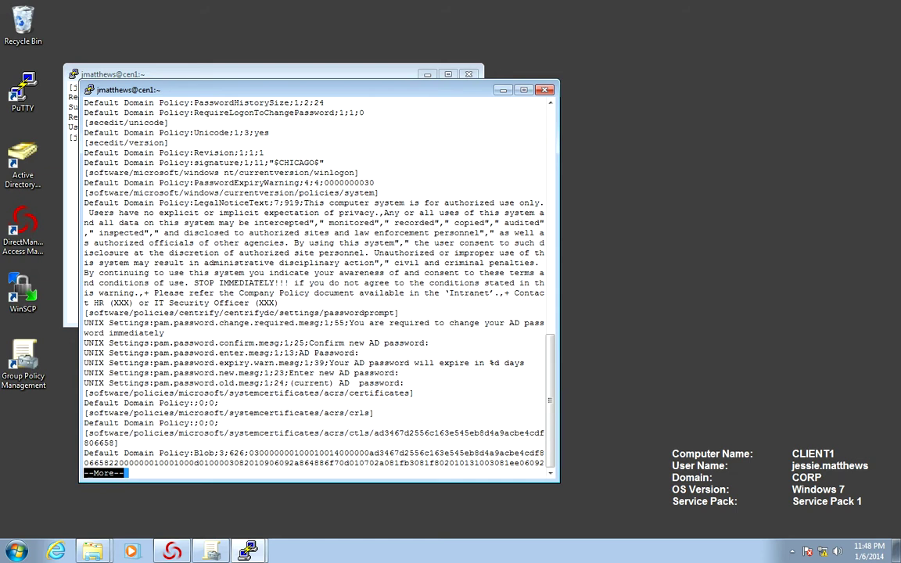
key(space)
key(space)
key(space)
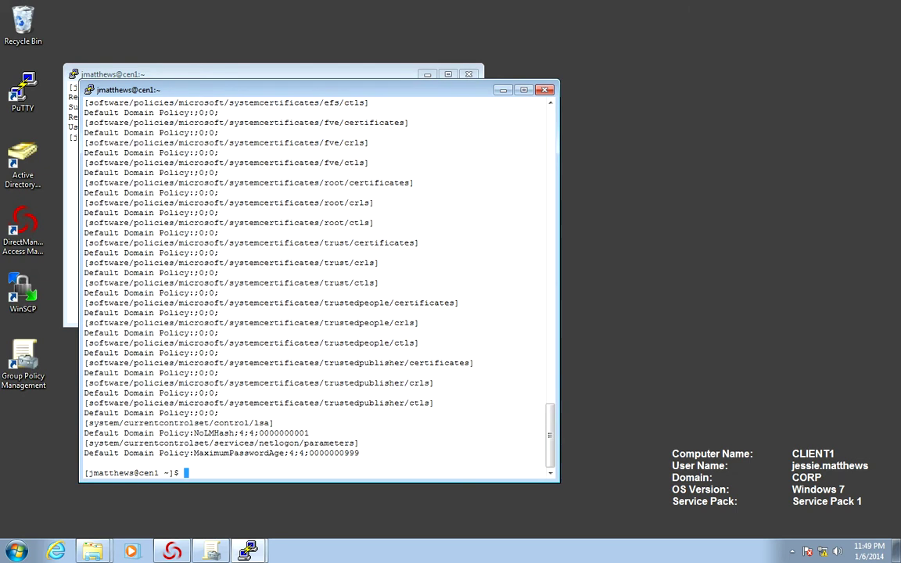